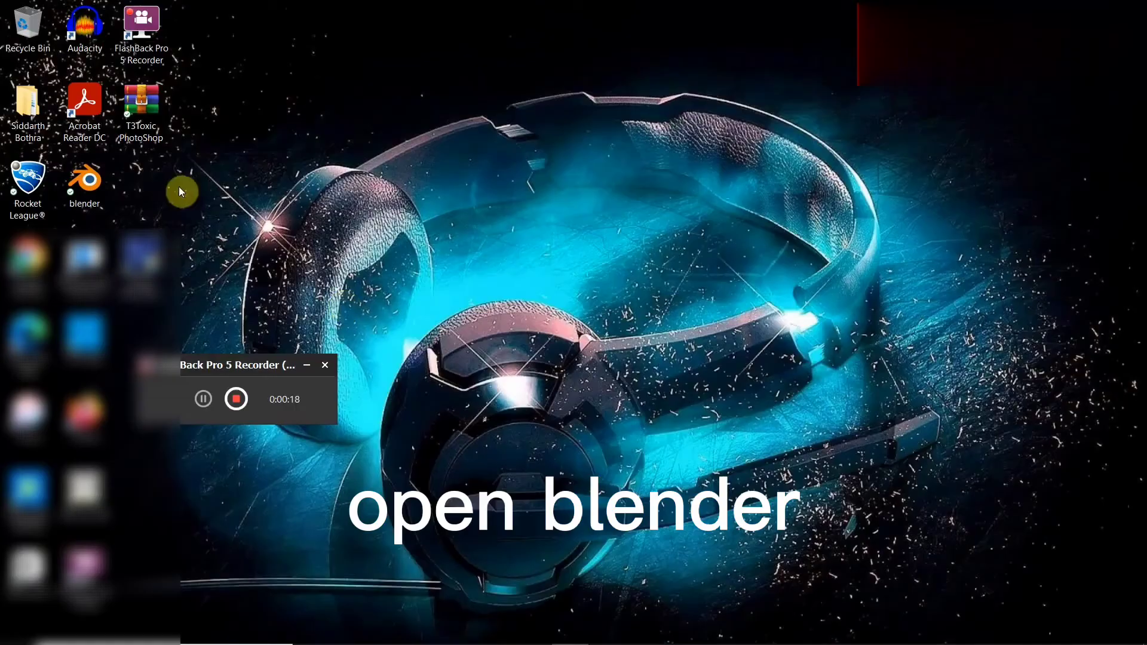
Step: Launch Blender 2.92 from its desktop shortcut
left_click(73, 190)
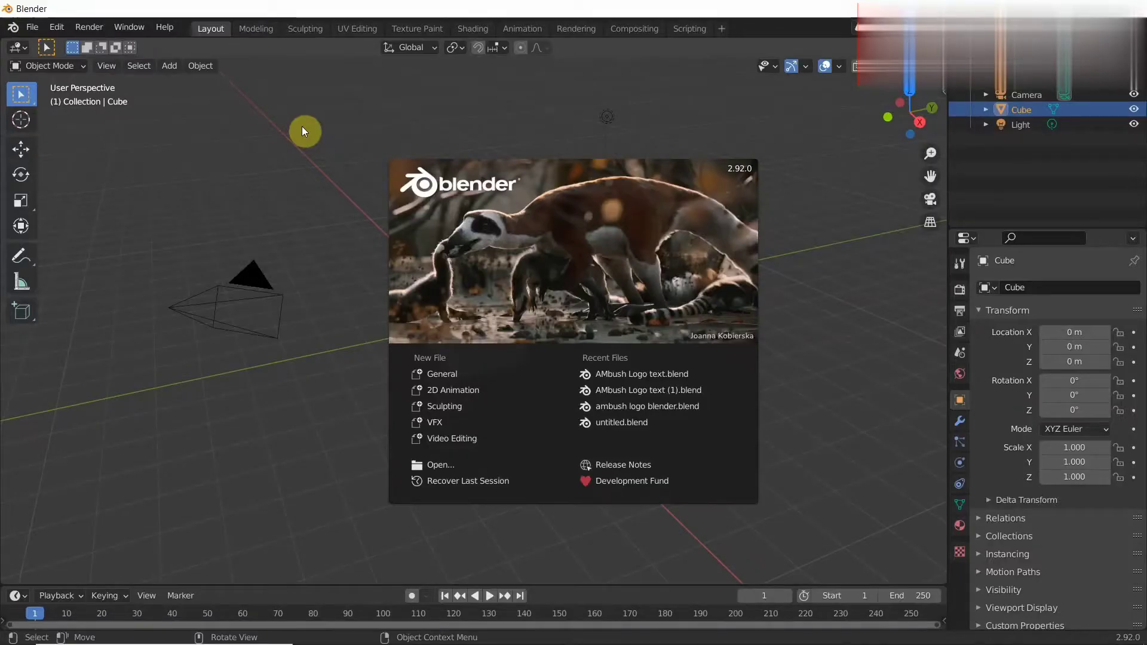
Step: Close the splash screen, delete the default cube and orbit around the remaining camera and light
left_click(258, 341)
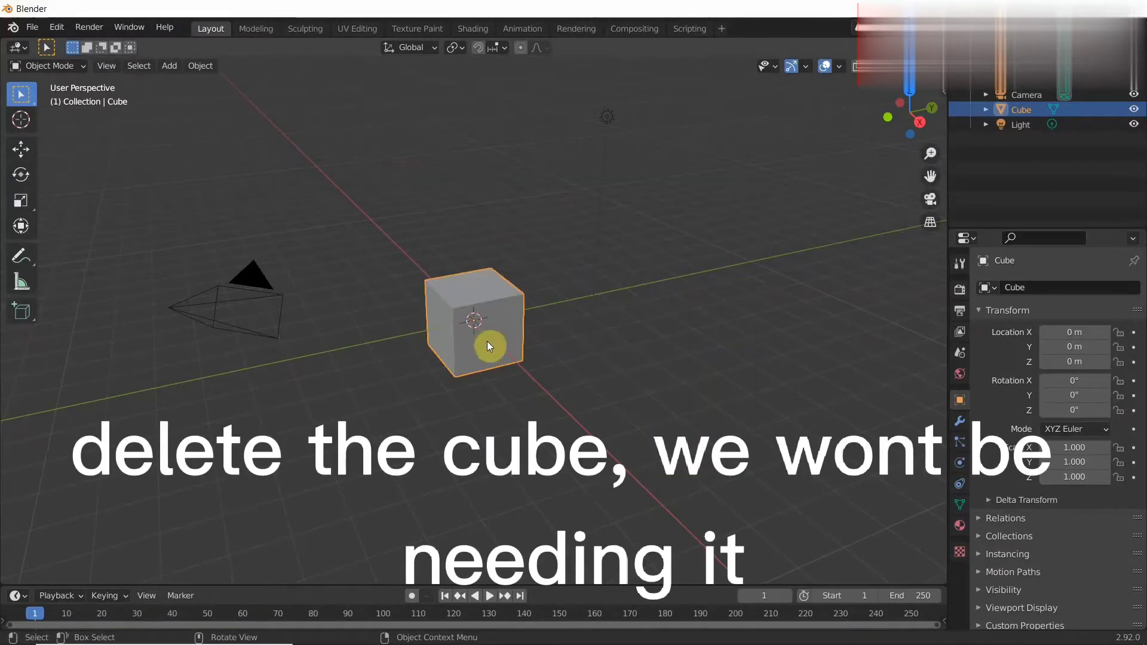
key("Delete")
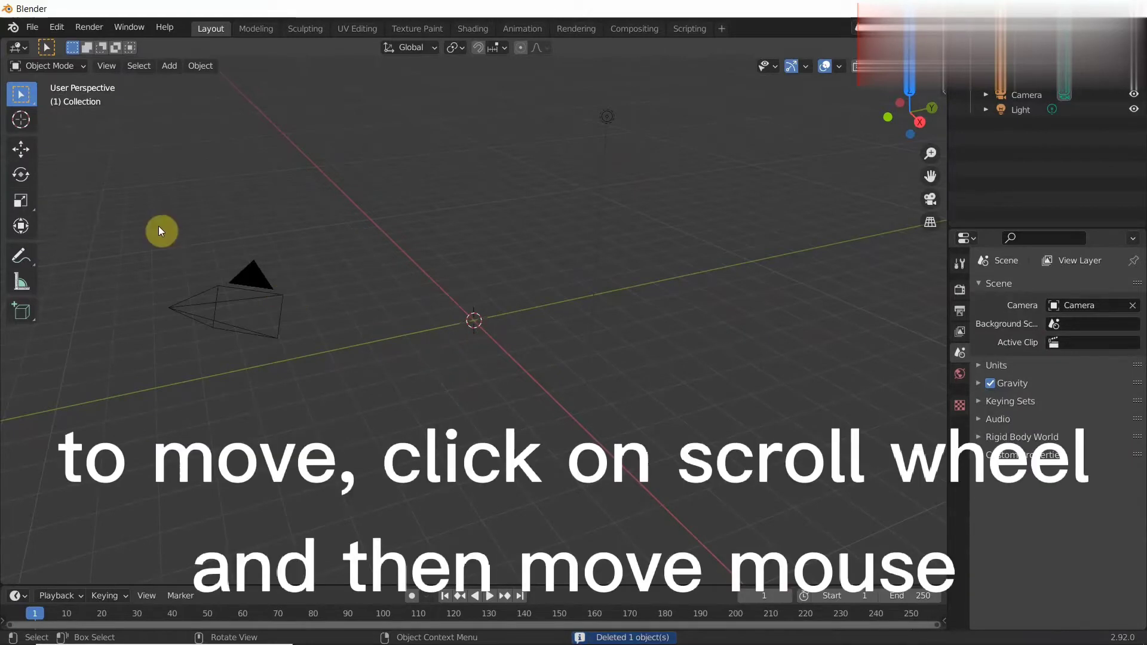
middle_click_drag(160, 226, 310, 247)
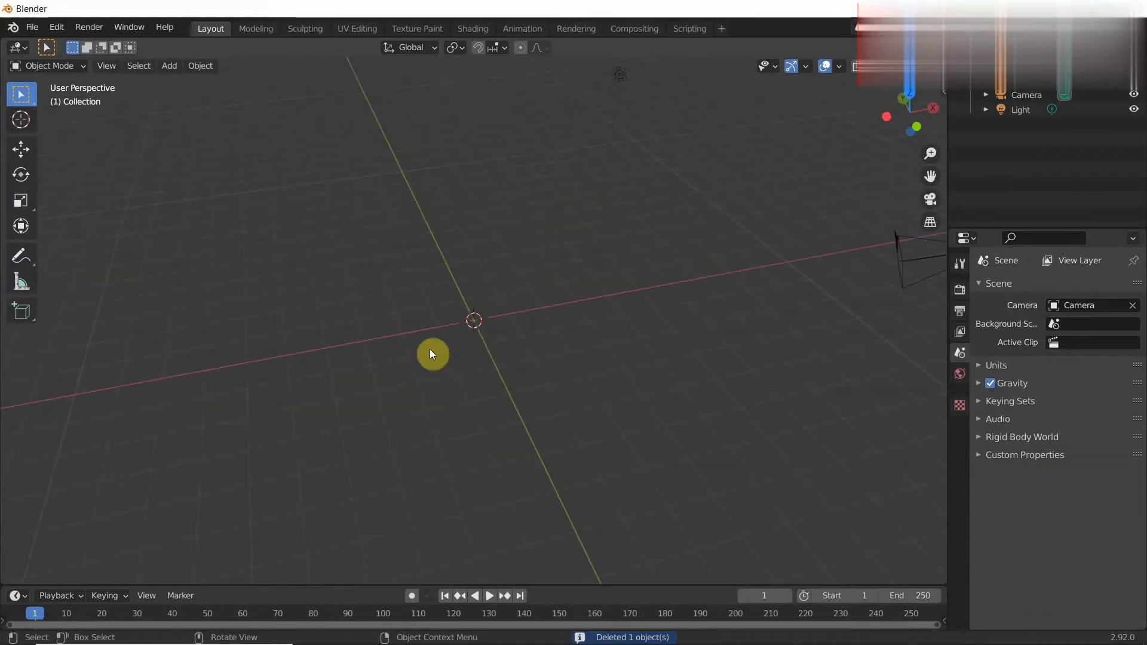
mouse_move(450, 353)
middle_mouse_down()
mouse_move(432, 331)
mouse_move(416, 336)
middle_mouse_up()
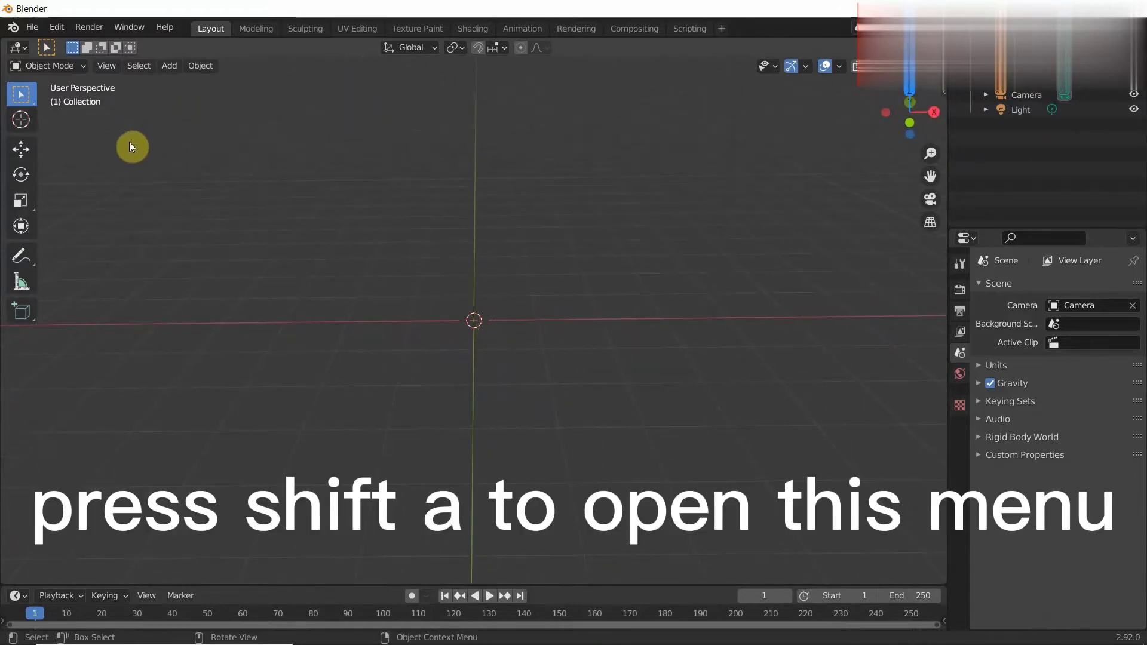
Step: Add a text object at the origin and change its default text to 'EXAMPLE', ending in Object Mode
key("shift+a")
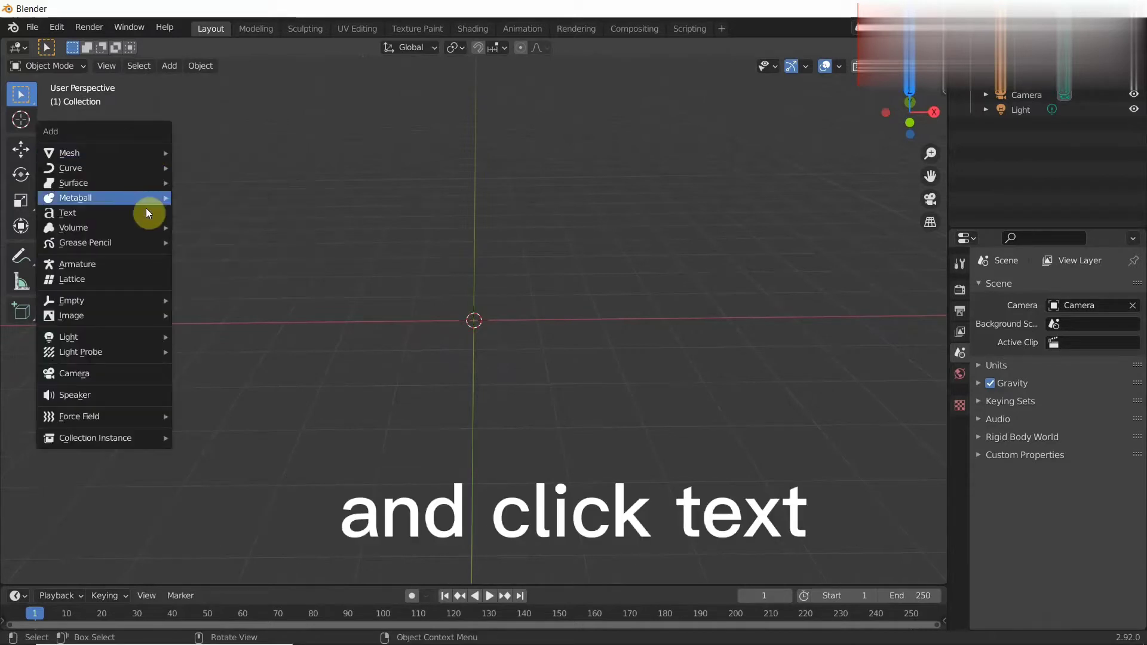
left_click(121, 213)
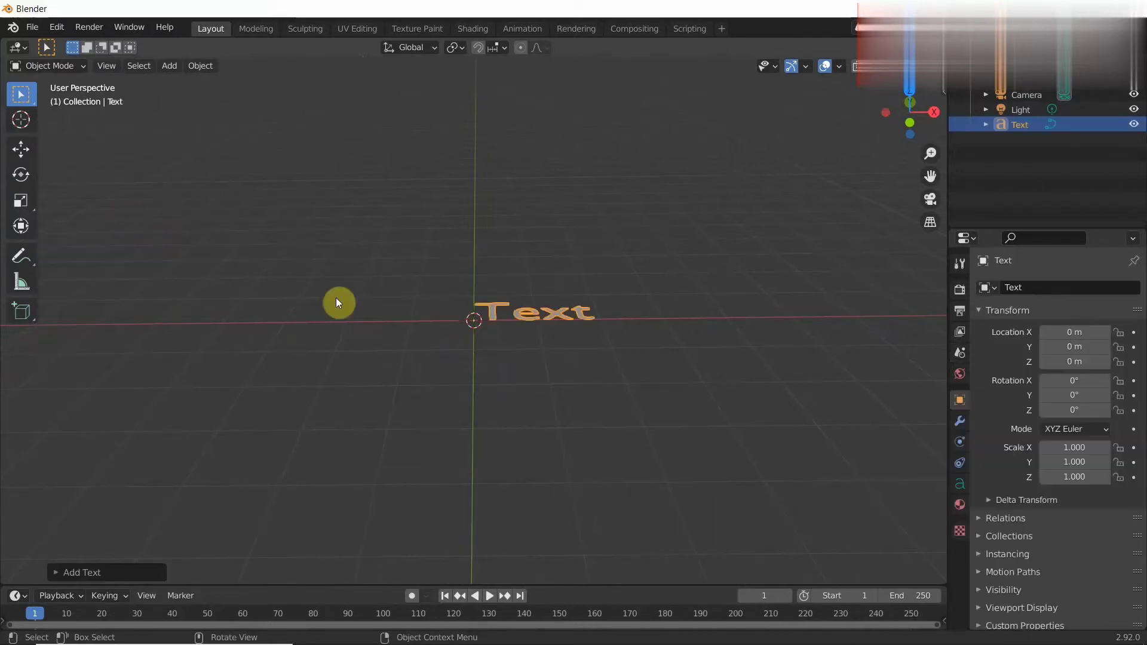
left_click(56, 66)
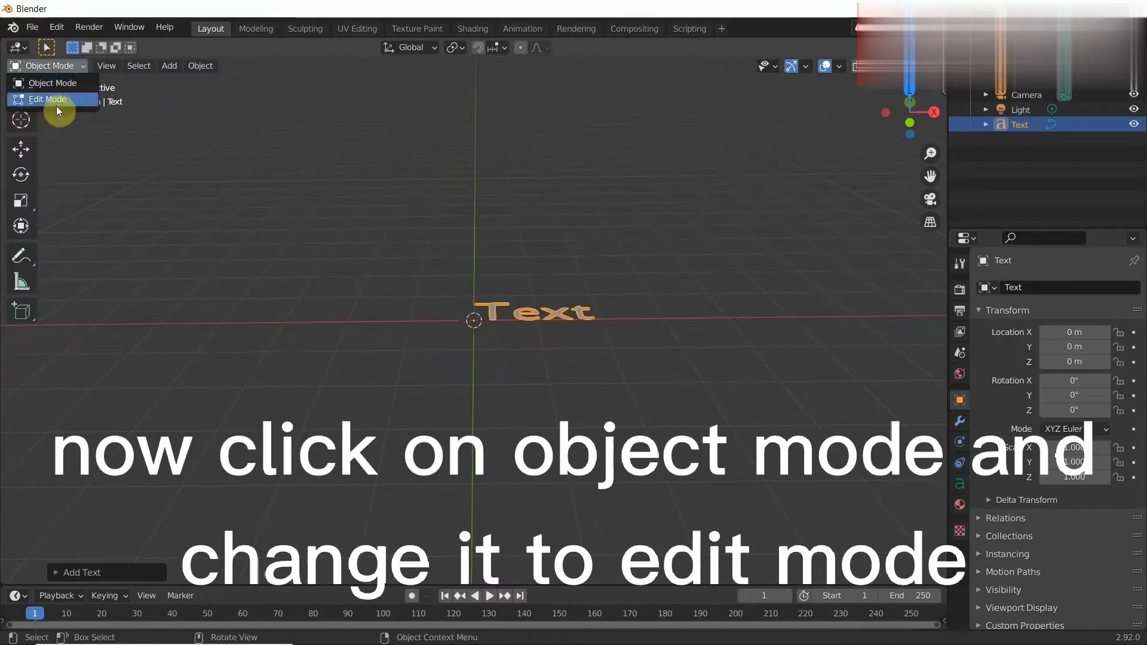
left_click(56, 106)
key("BackSpace")
key("BackSpace")
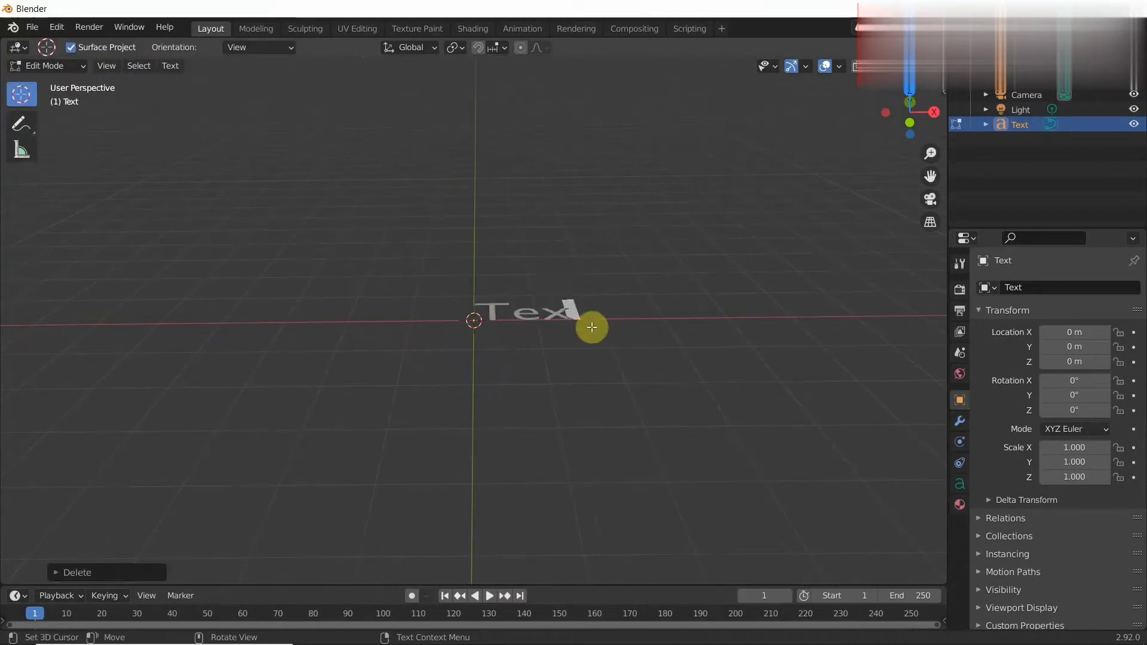
key("BackSpace")
key("BackSpace")
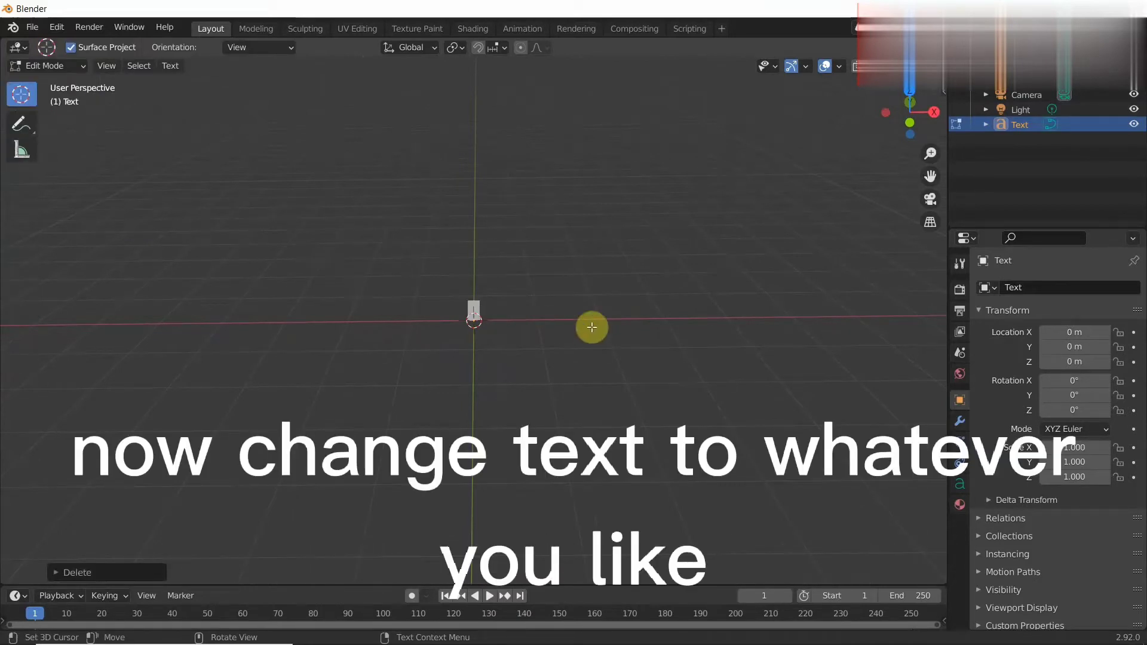
type("EXA")
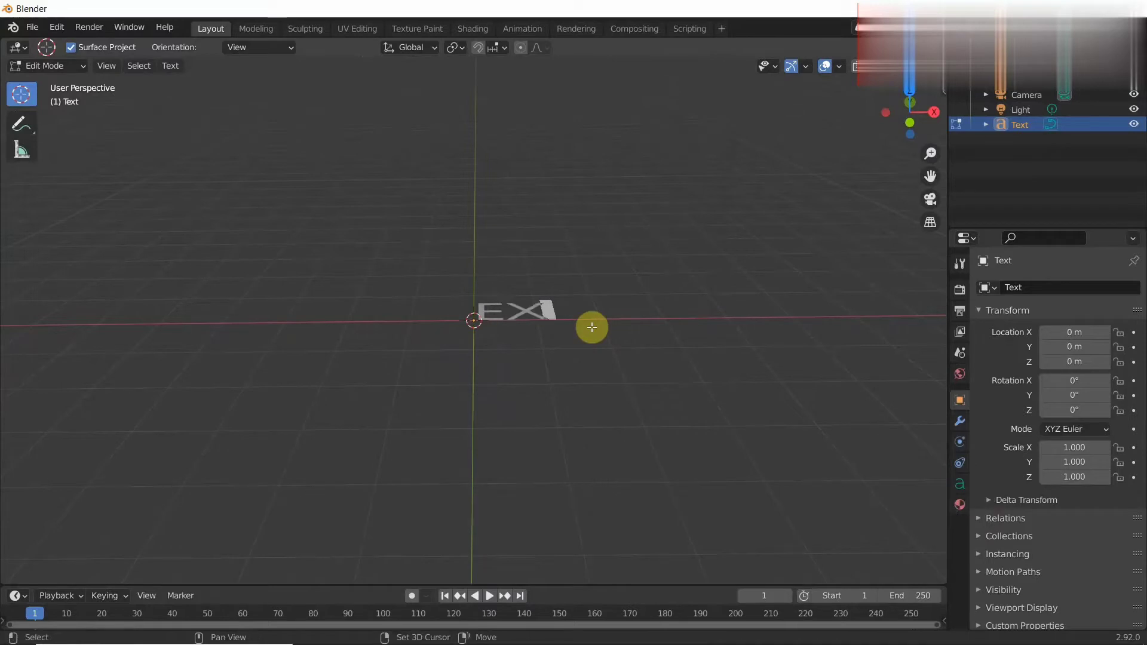
type("MPLE")
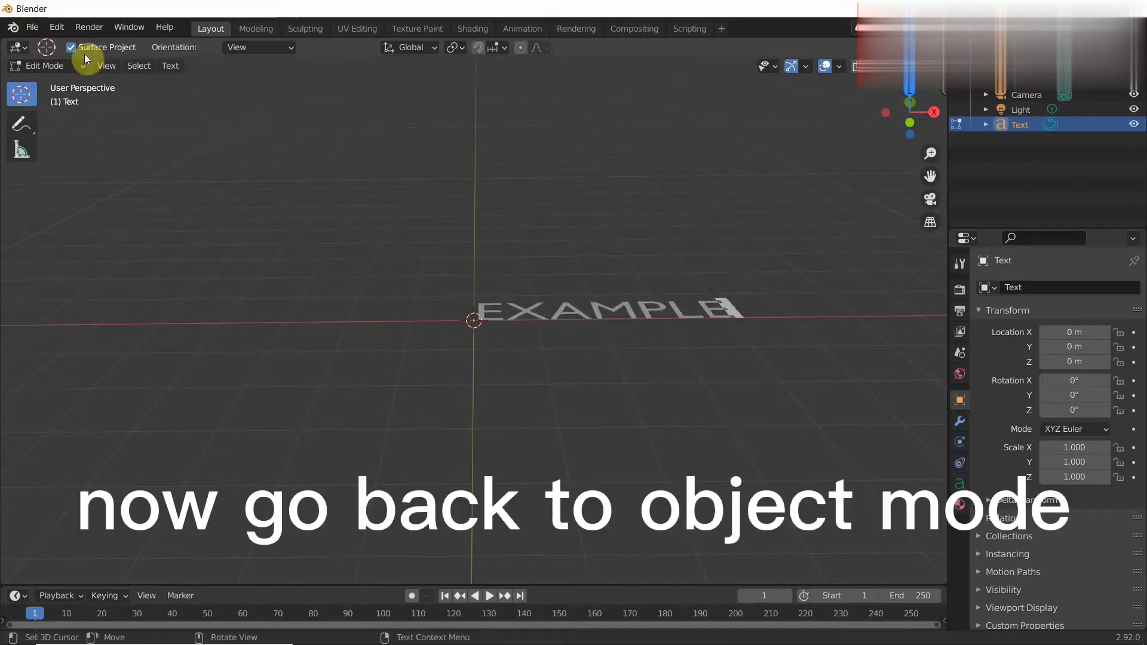
left_click(75, 66)
left_click(75, 86)
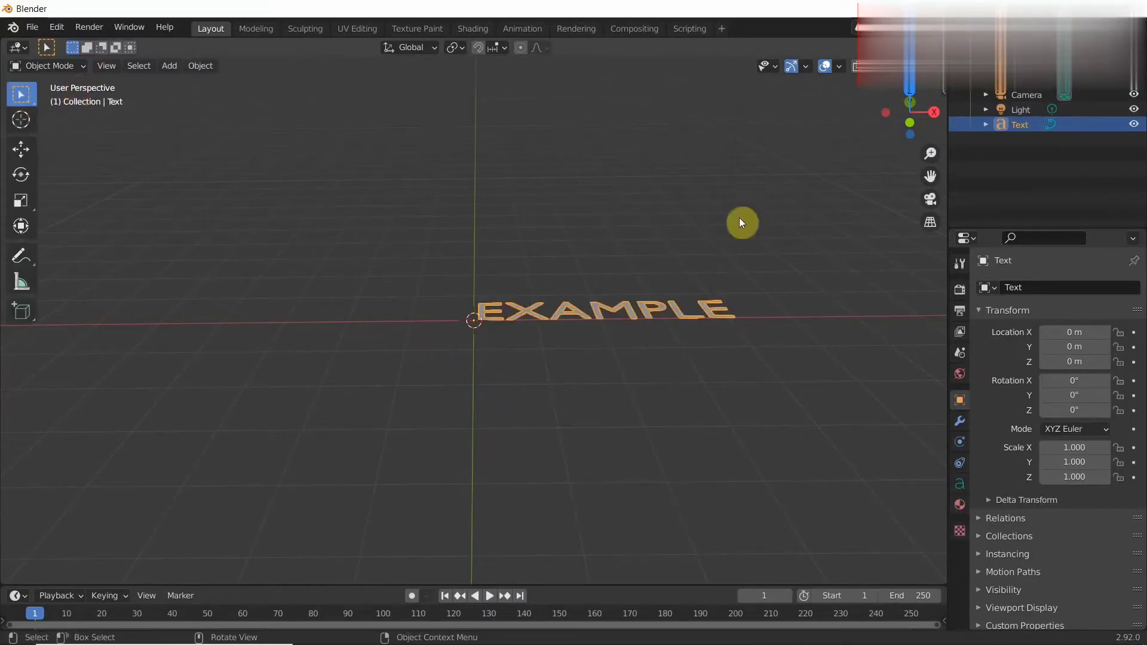
Step: Rotate the EXAMPLE text 90° on the X axis
left_click(1059, 380)
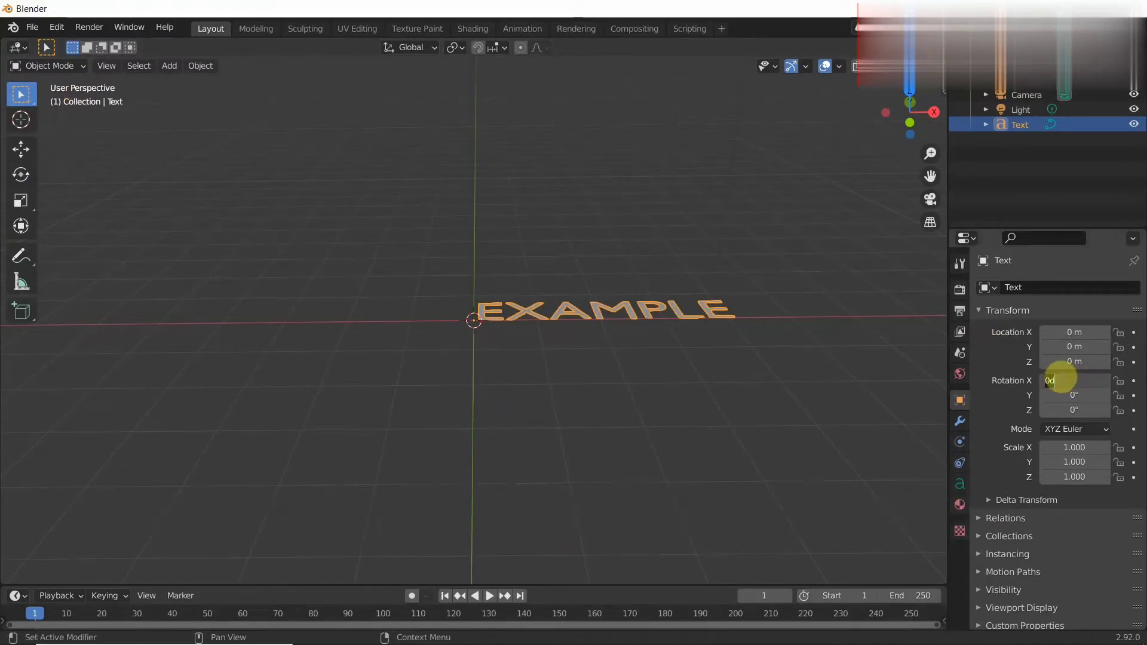
type("90")
key("Return")
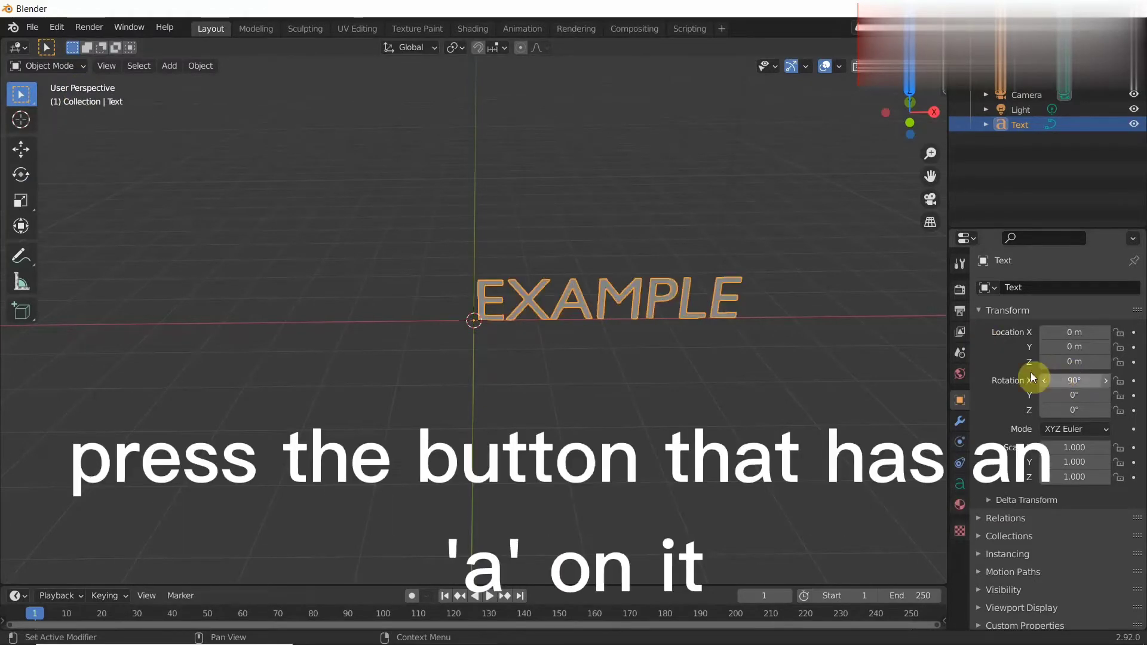
Step: Set the text's horizontal paragraph alignment to Center
left_click(964, 485)
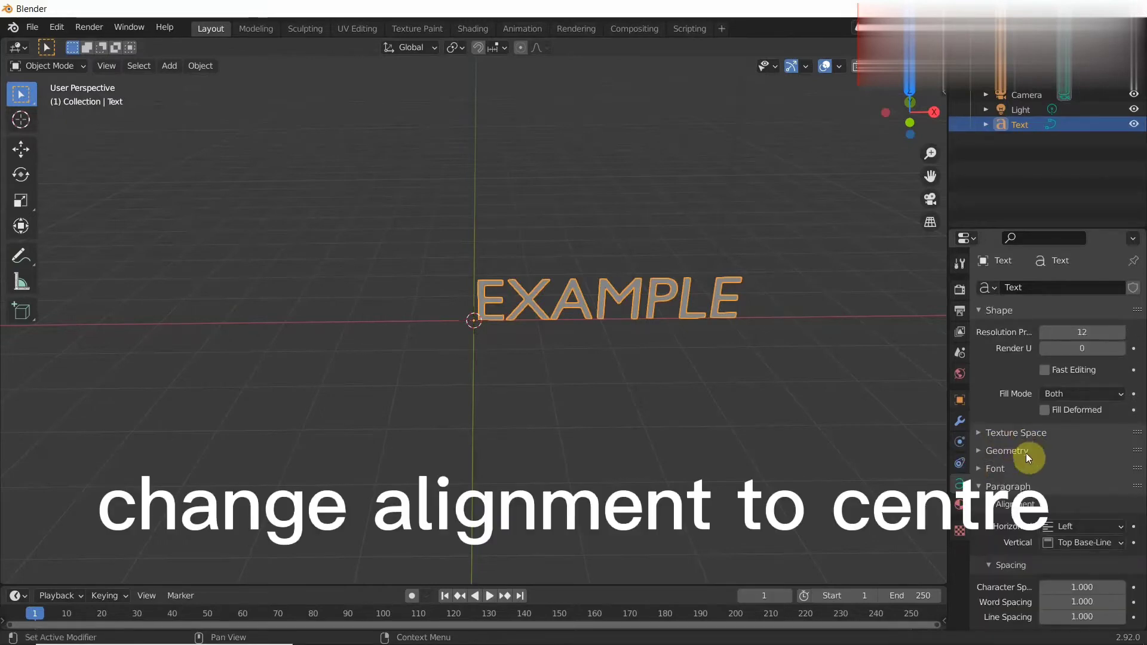
scroll(1051, 508, "down", 3)
left_click(1104, 455)
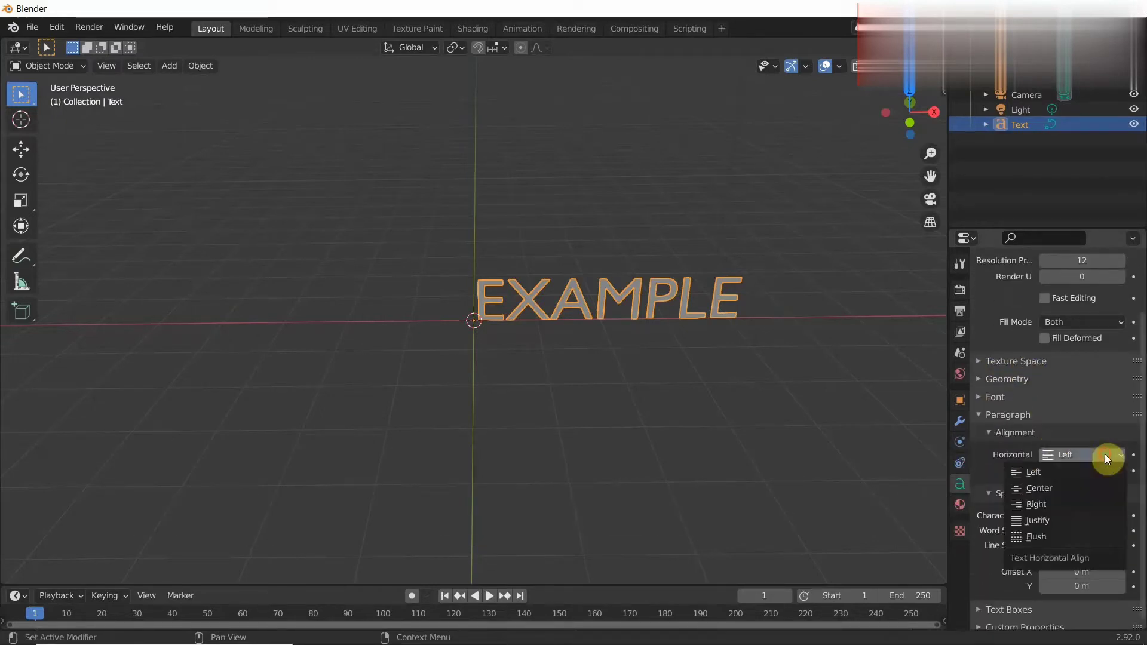
left_click(1069, 495)
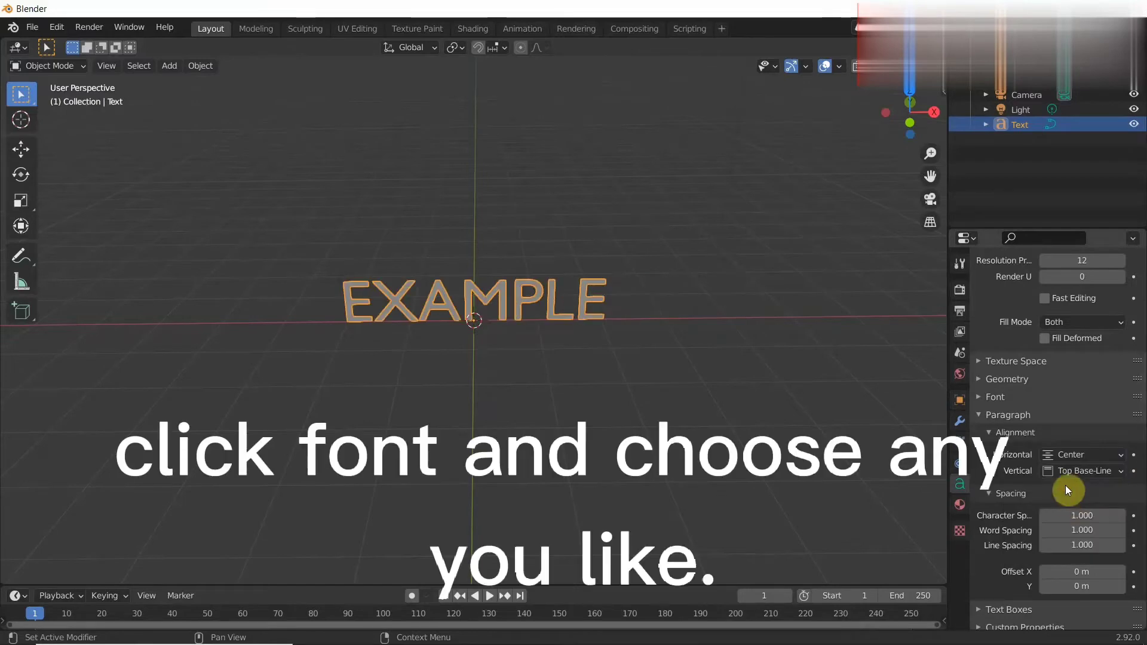
Step: Set the text's regular font to LilitaOne-Regular.ttf
left_click(1009, 397)
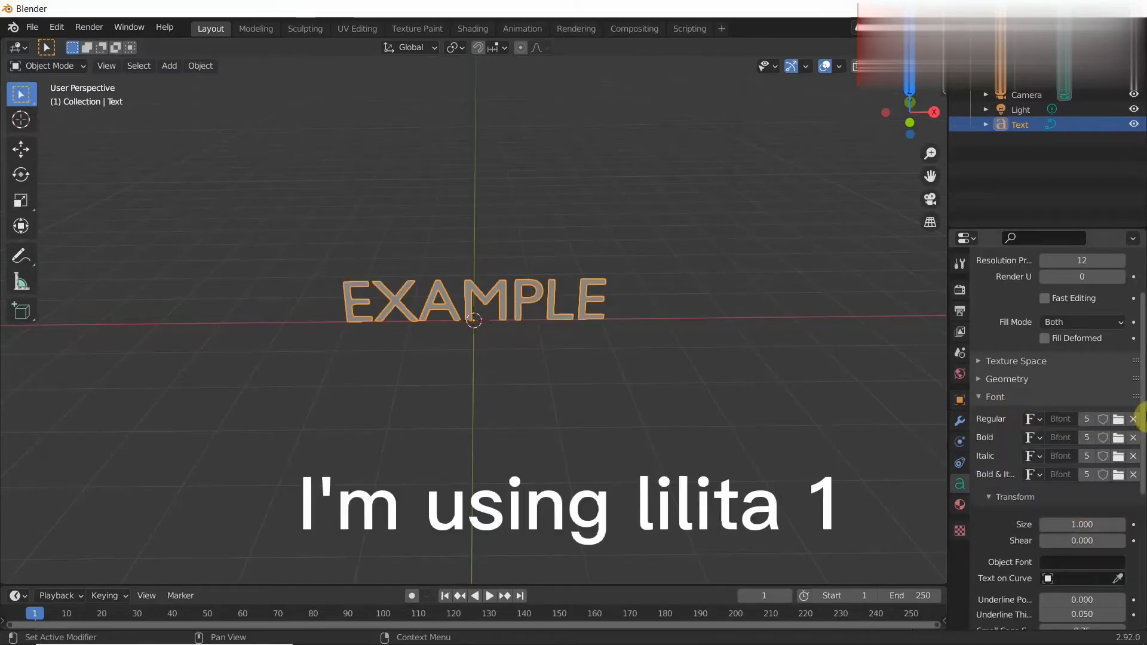
left_click(1118, 419)
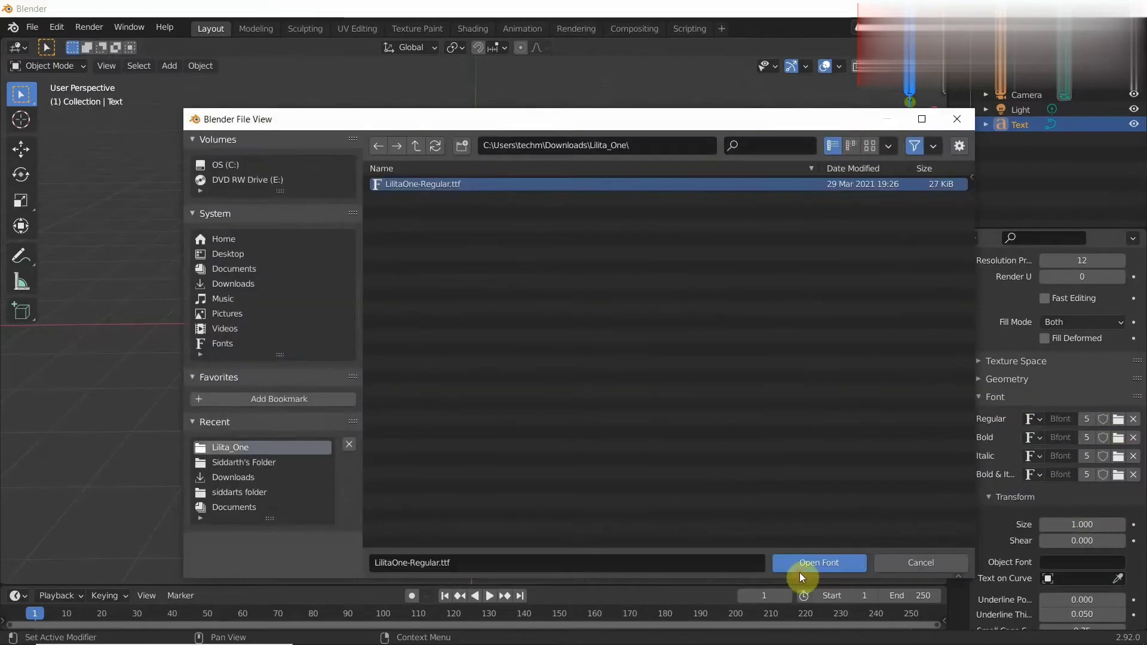
left_click(801, 567)
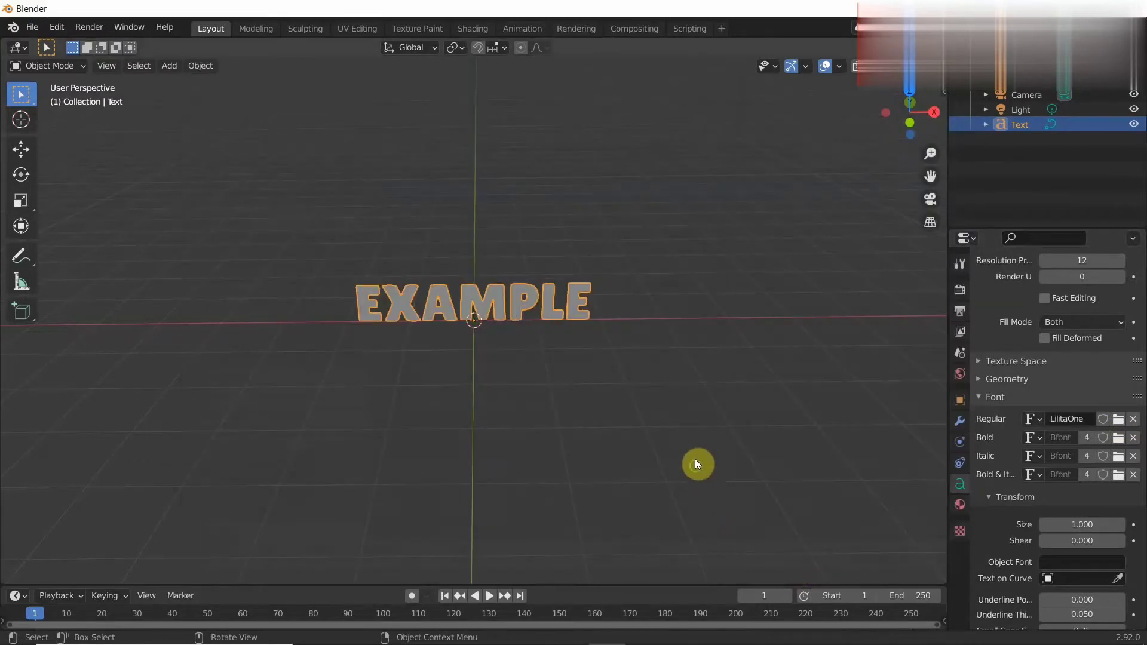
Step: Set the text size to 1.8, extrude to 0.25 m and bevel depth to 0.02 m
scroll(693, 442, "up", 2)
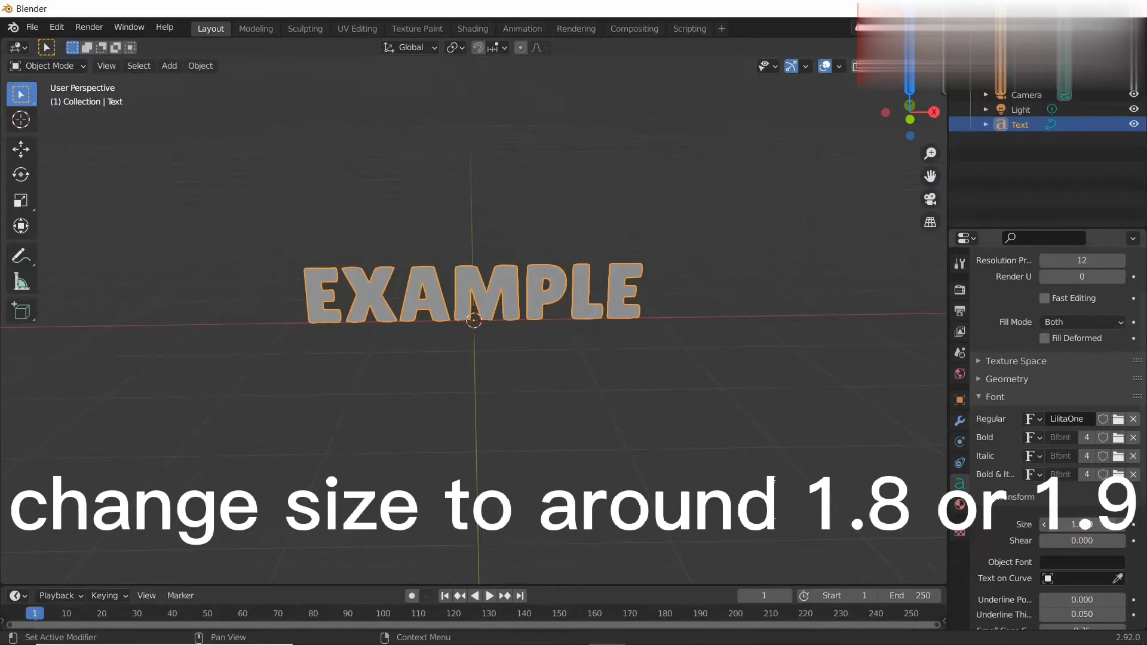
mouse_move(1086, 524)
left_mouse_down()
mouse_move(1126, 524)
mouse_move(1079, 524)
left_mouse_up()
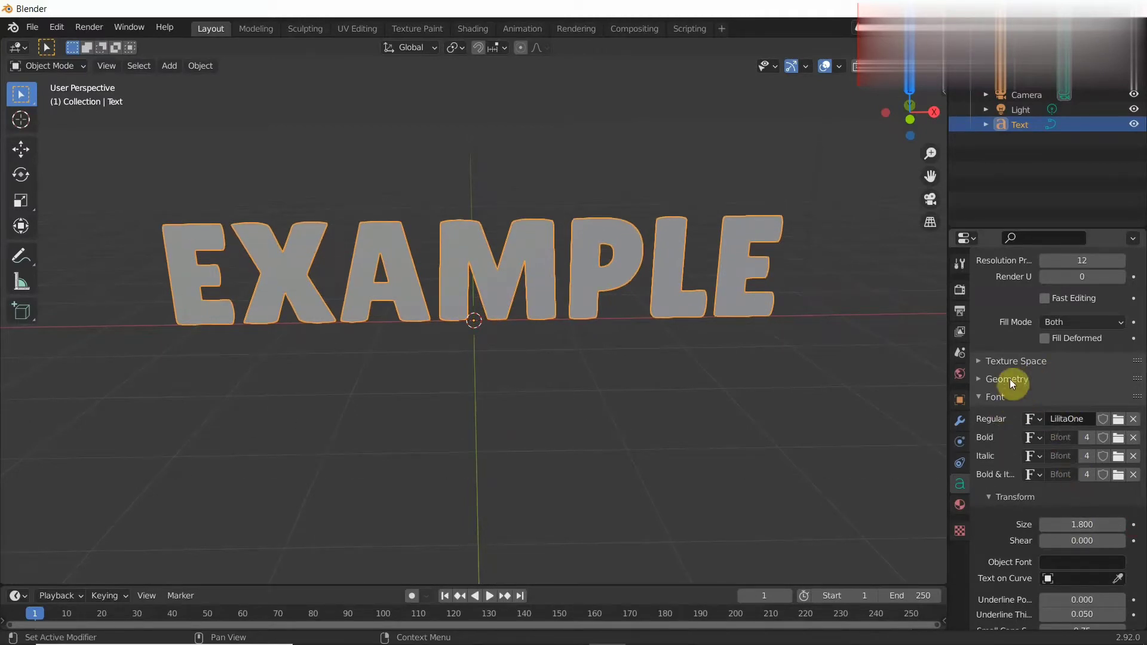
left_click(1009, 379)
left_click_drag(1072, 417, 1080, 417)
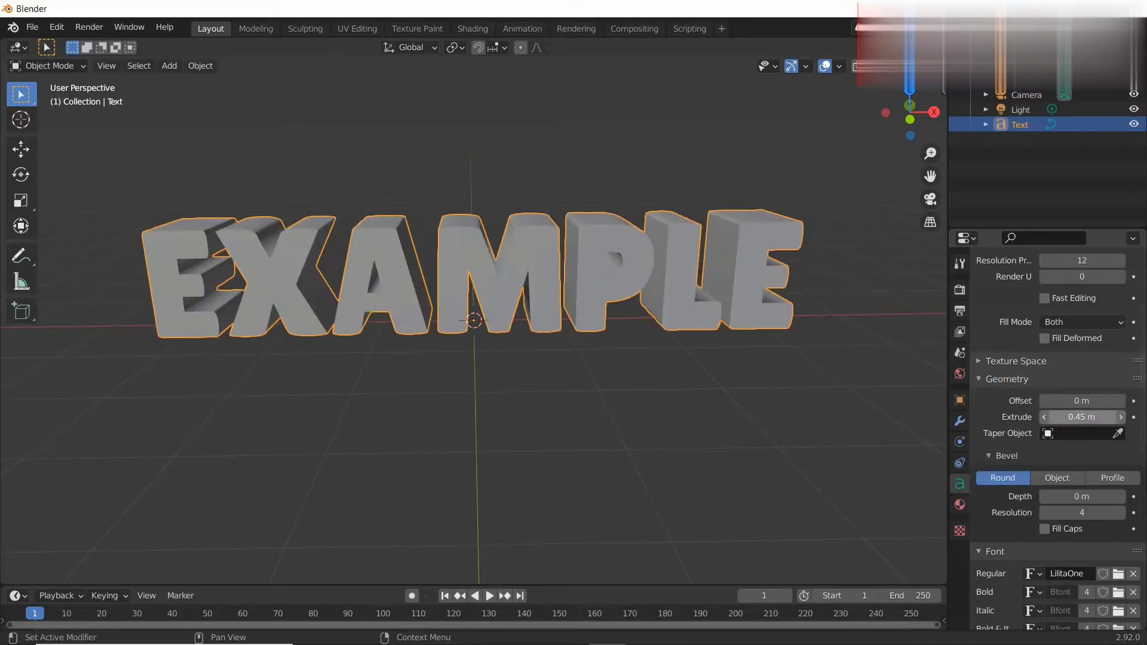
left_click(1072, 417)
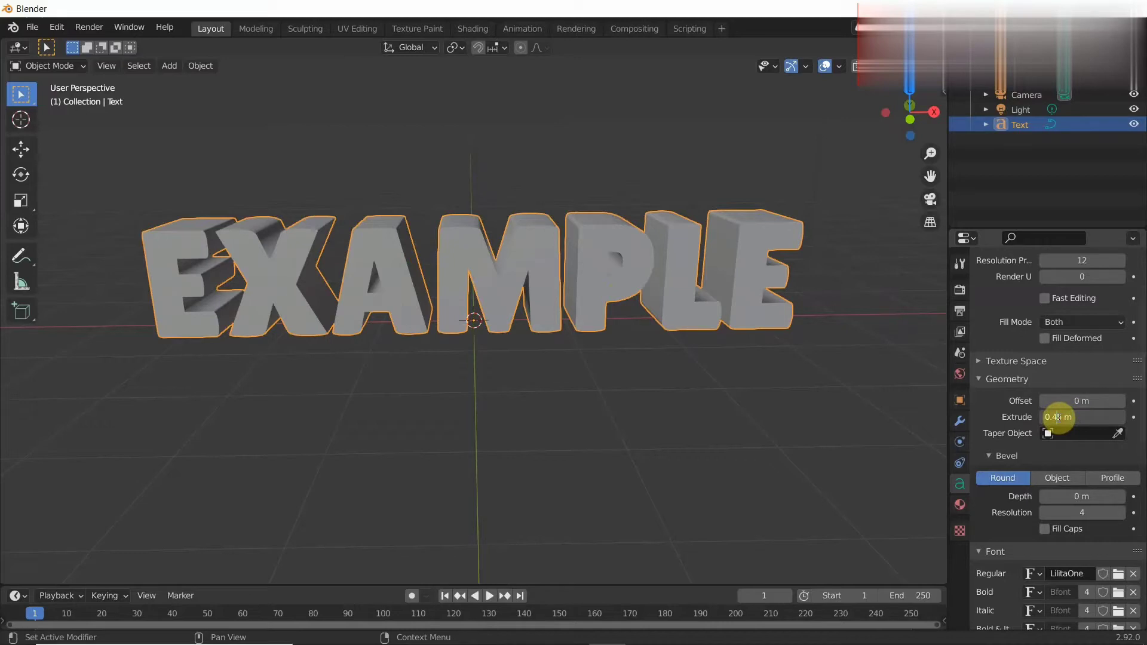
key("BackSpace")
type("2")
key("Return")
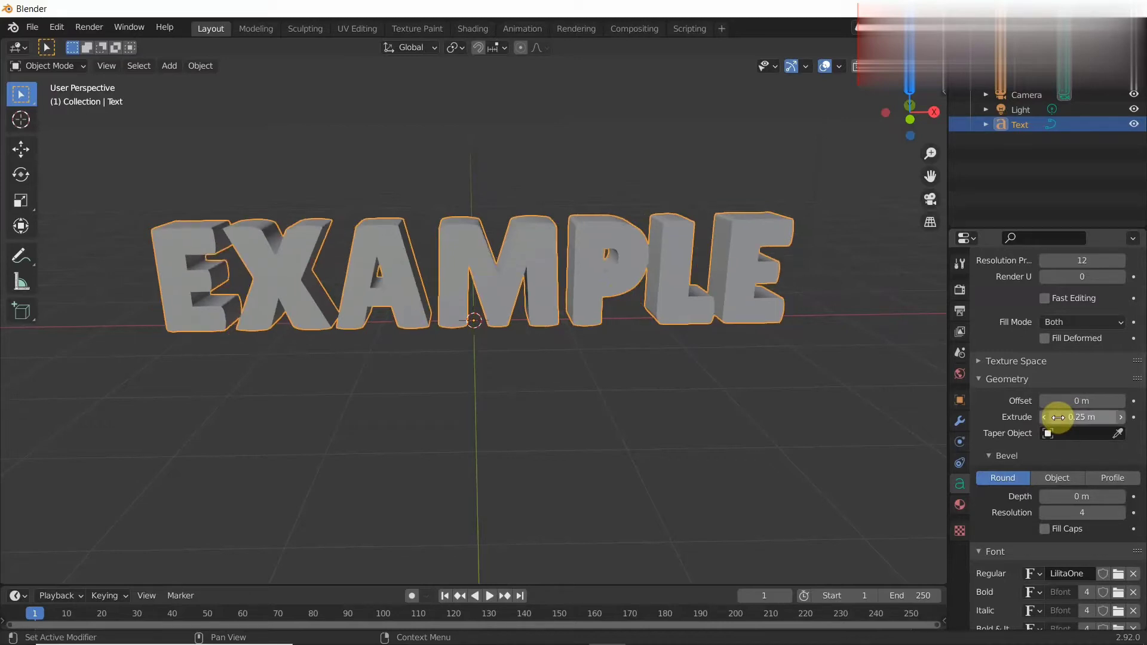
left_click(1122, 499)
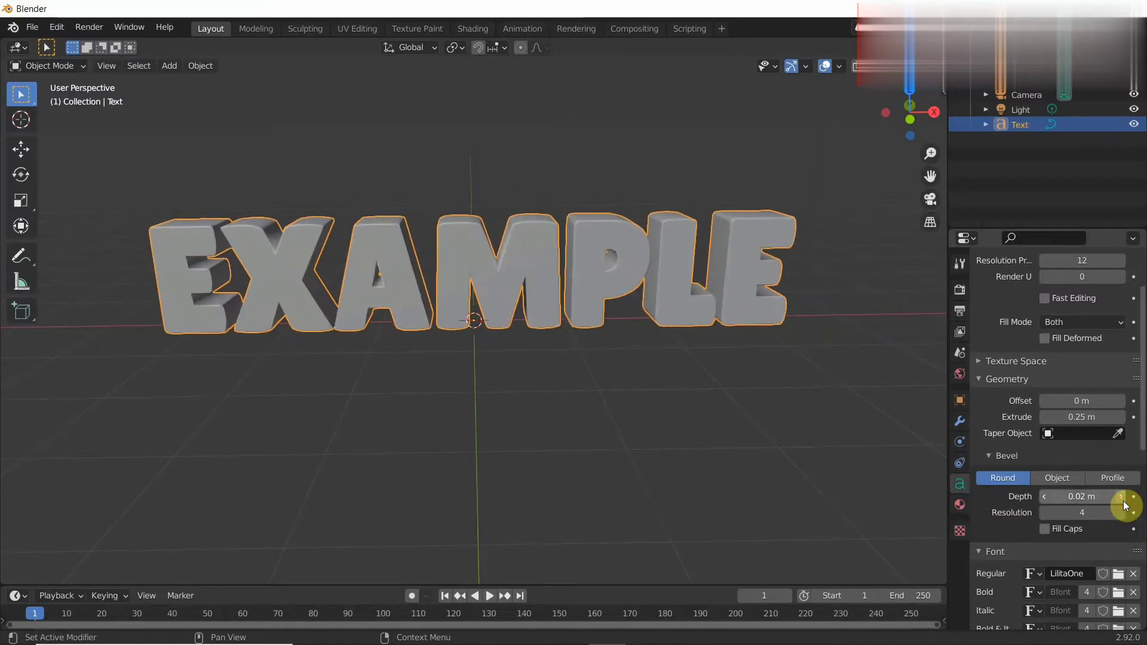
Step: Convert the EXAMPLE text object to a mesh
scroll(1056, 500, "down", 5)
right_click(445, 286)
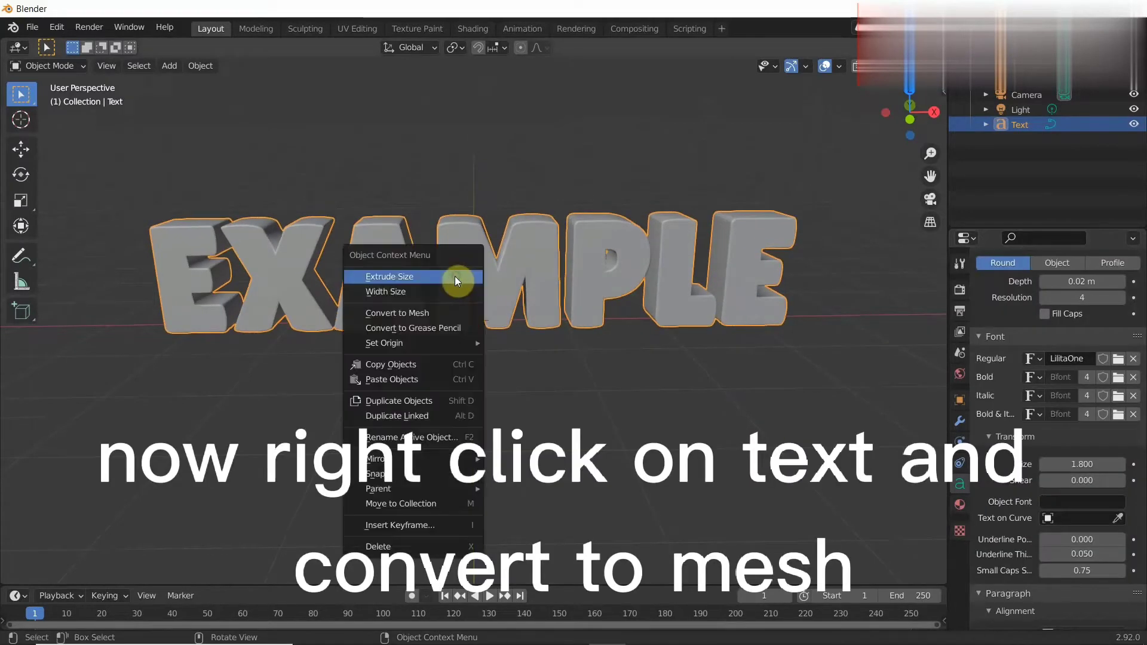
left_click(435, 312)
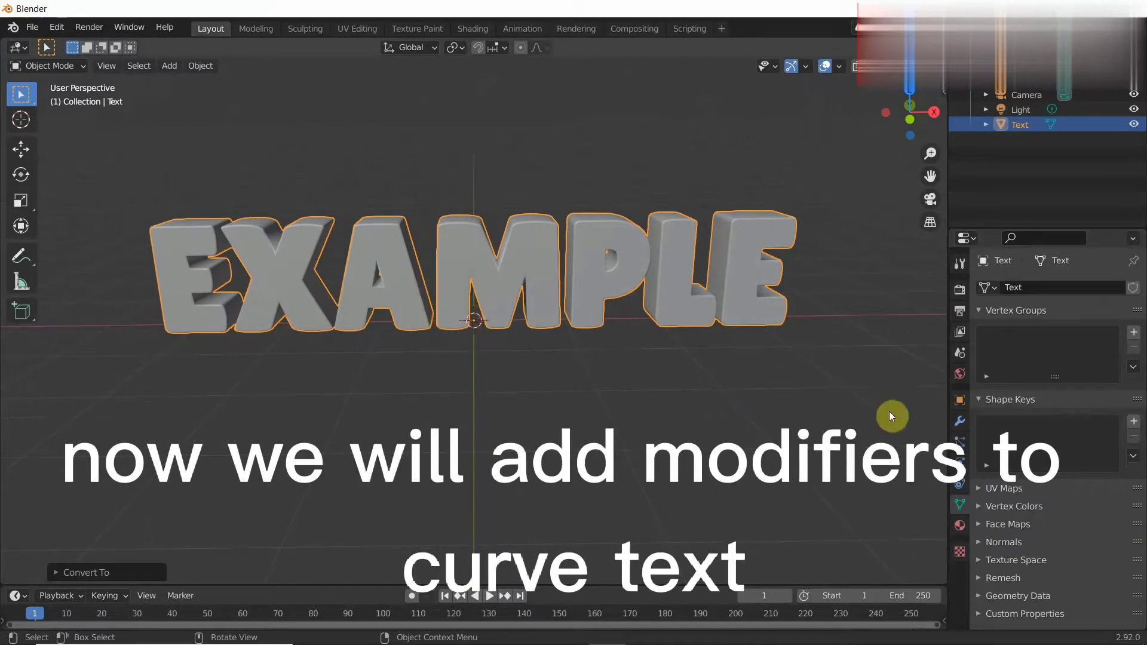
Step: Add a Simple-mode Solidify modifier with thickness 0, offset 0 and rim fill off
left_click(958, 420)
left_click(1021, 290)
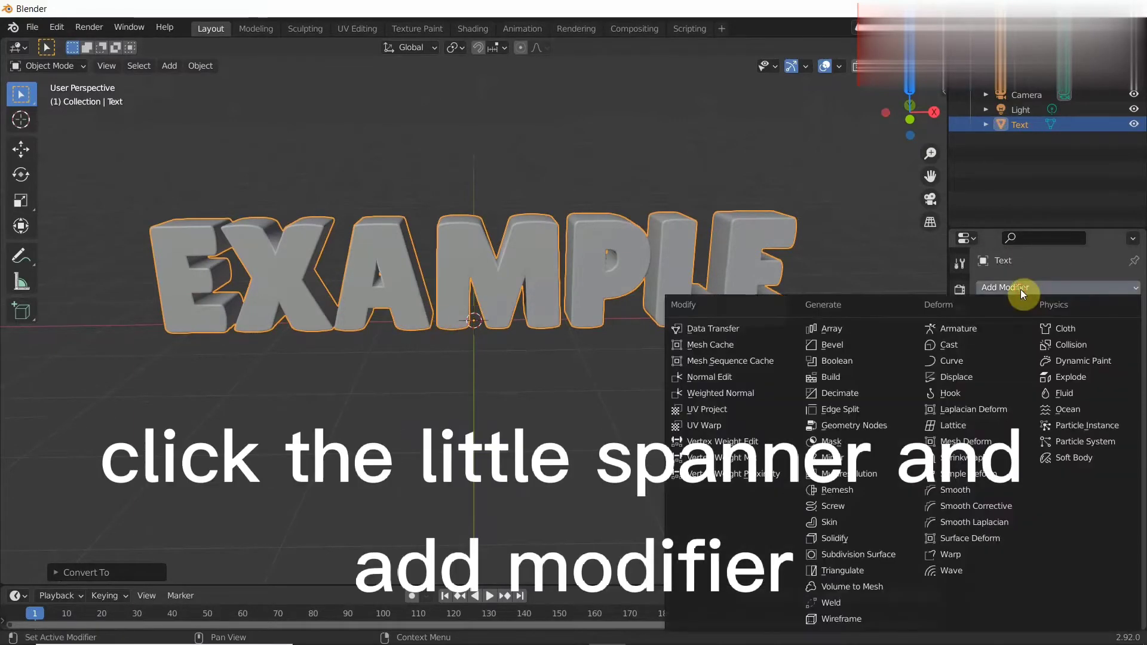
left_click(843, 537)
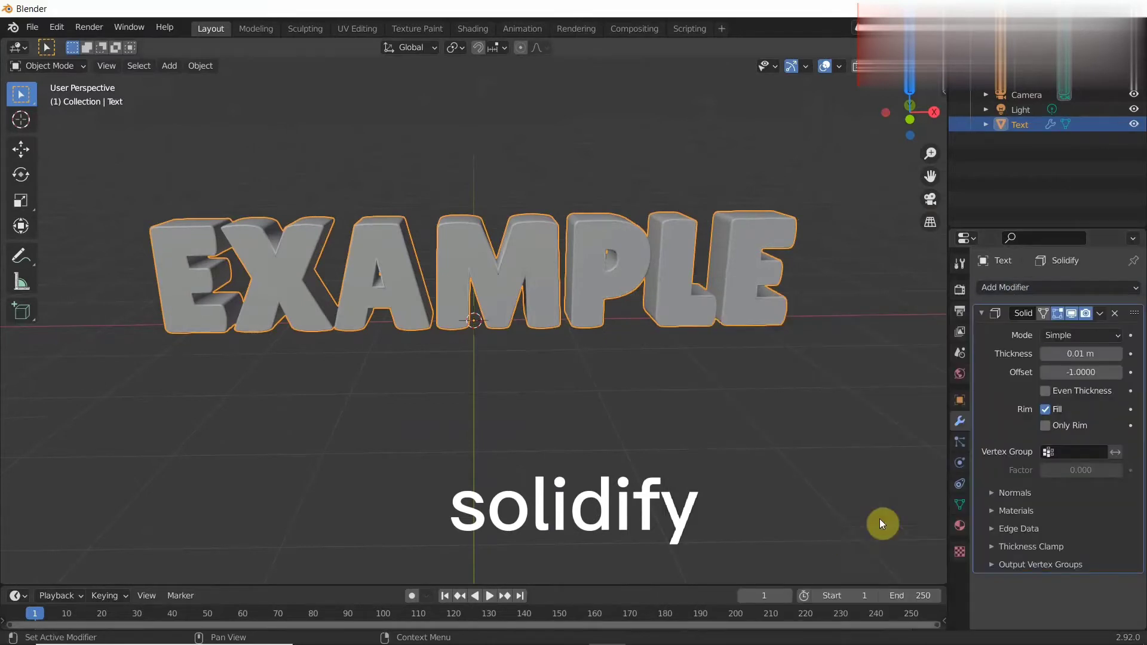
left_click(1094, 338)
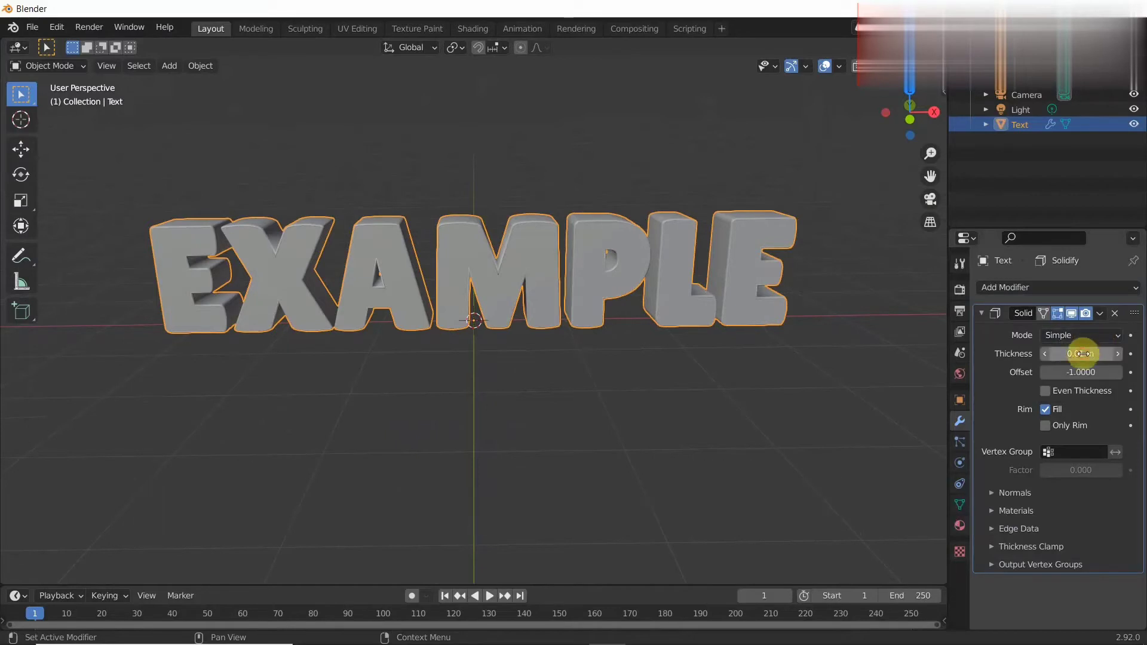
left_click(1083, 352)
type("0")
key("Return")
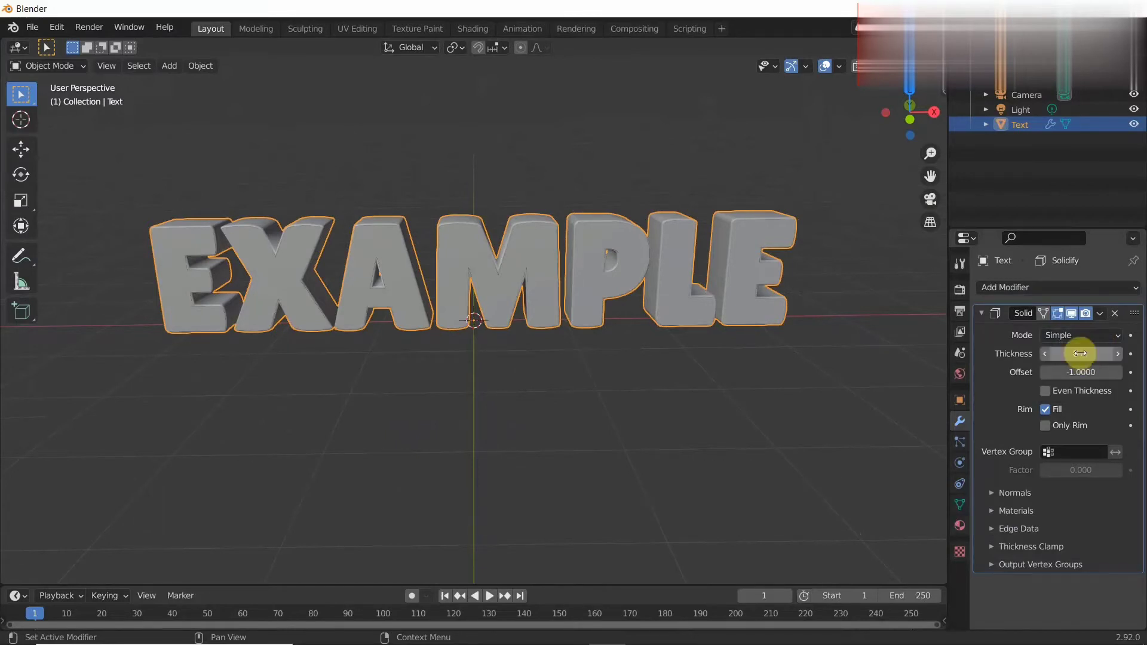
left_click(1071, 371)
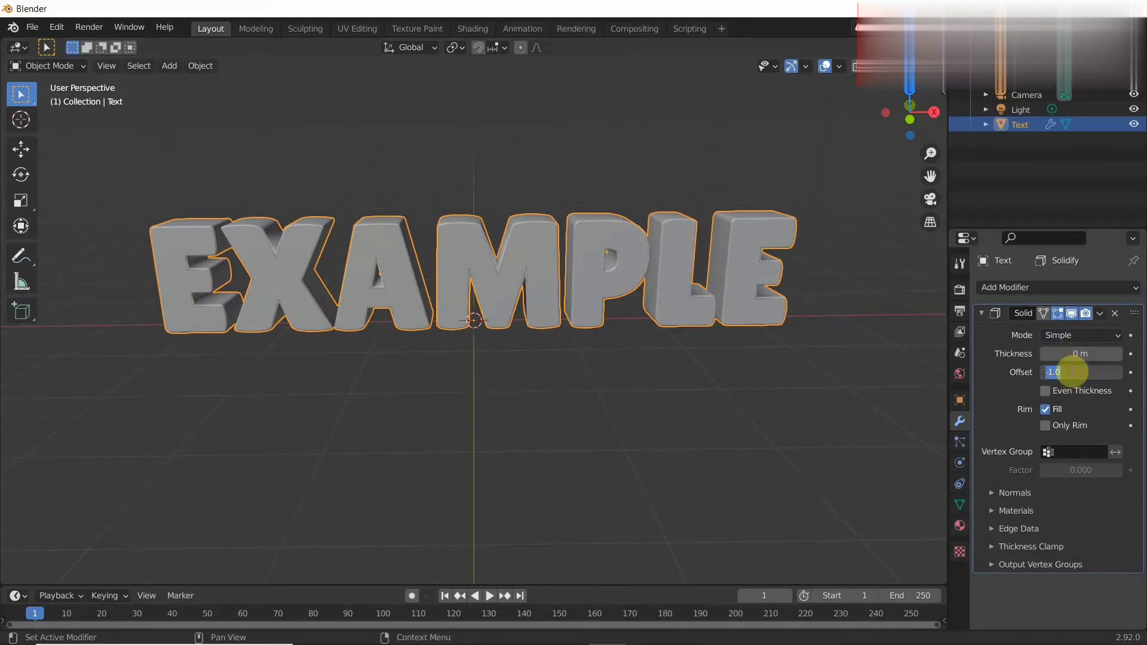
type("0")
key("Return")
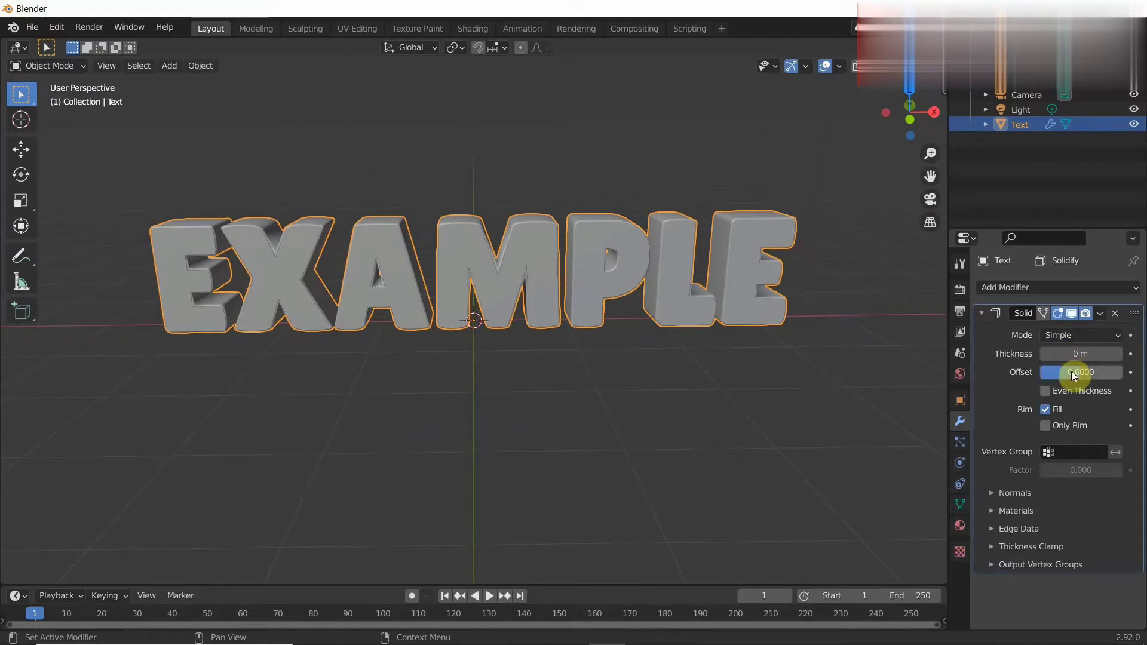
left_click(1066, 410)
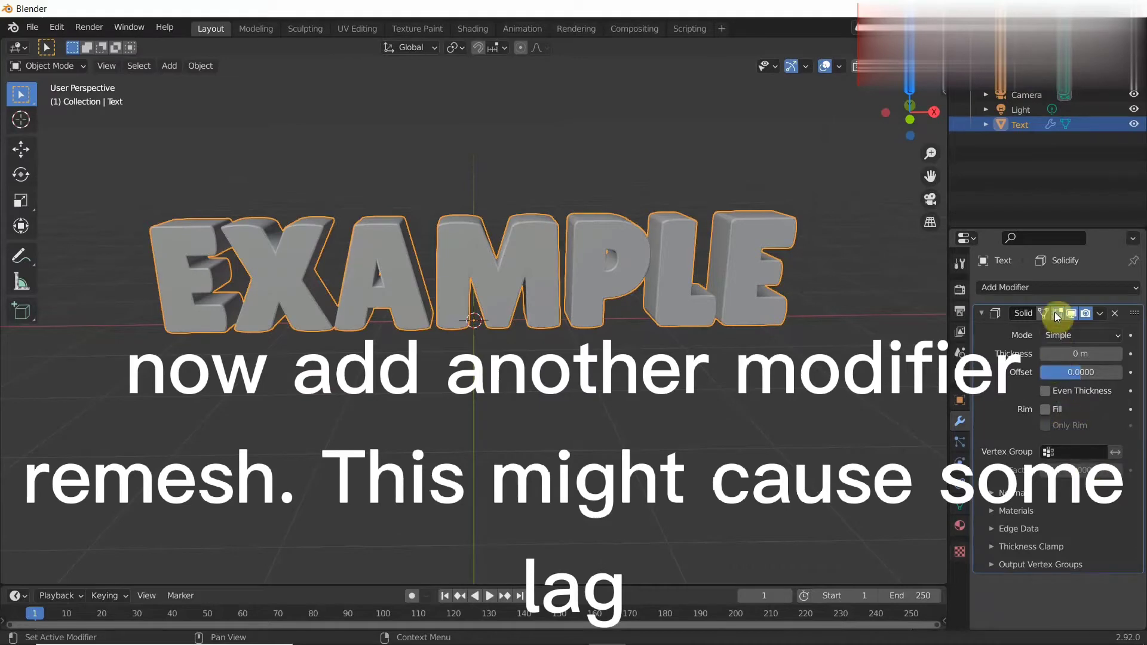
left_click(1055, 290)
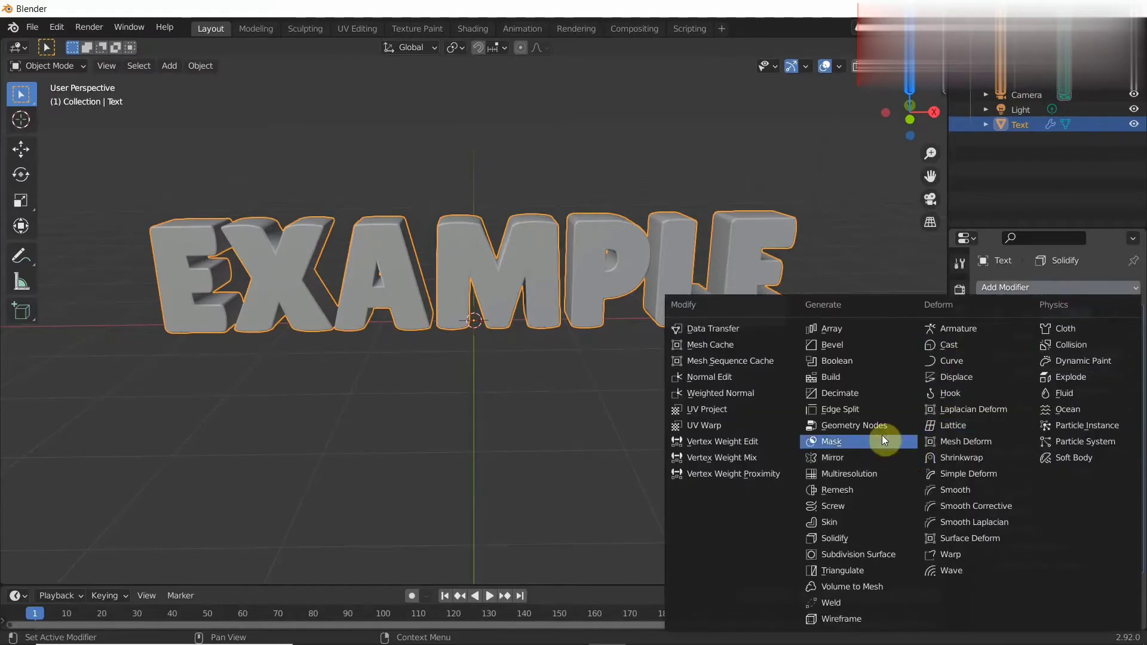
Step: Add a Remesh modifier in Smooth mode with octree depth 10 and scale 0.990
left_click(858, 493)
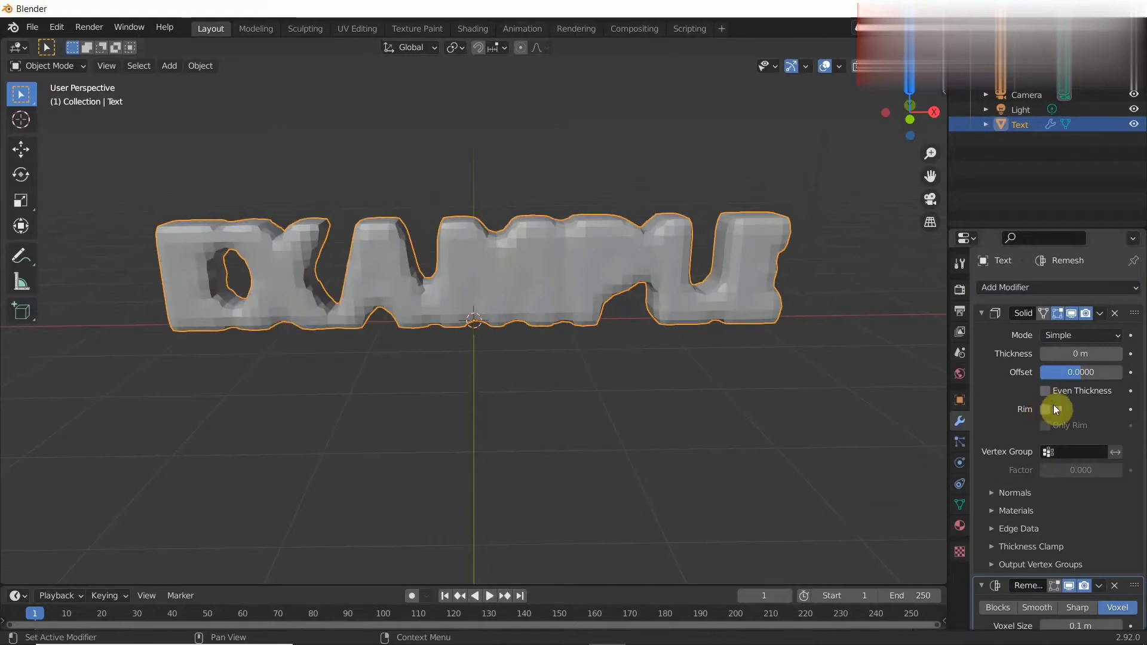
scroll(1053, 404, "down", 2)
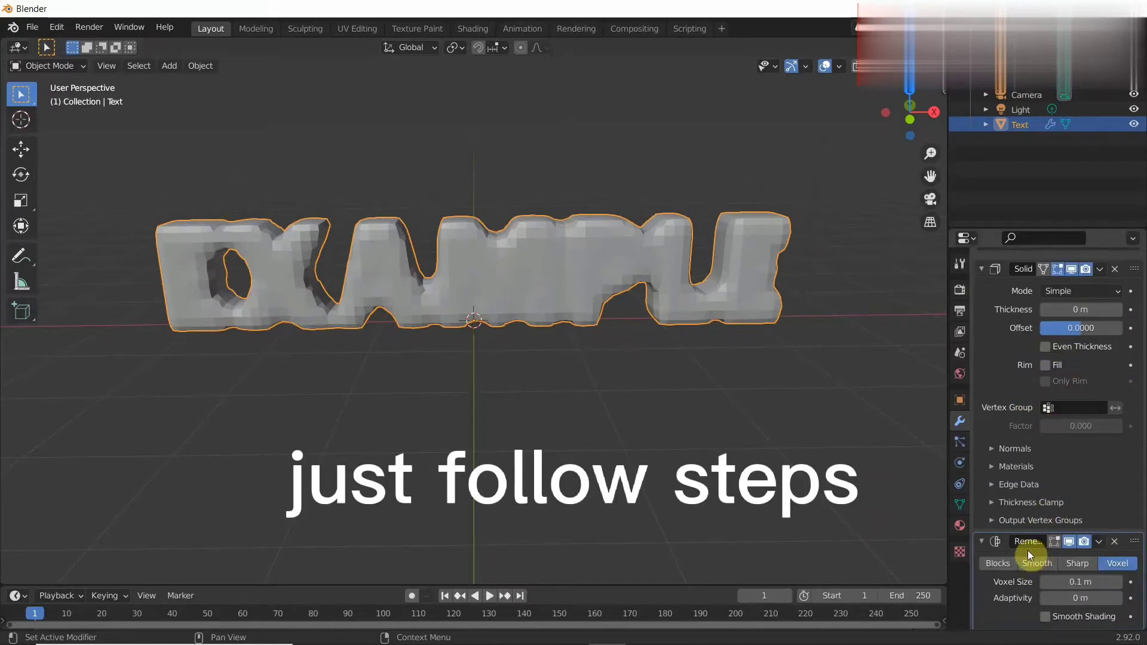
left_click(1033, 565)
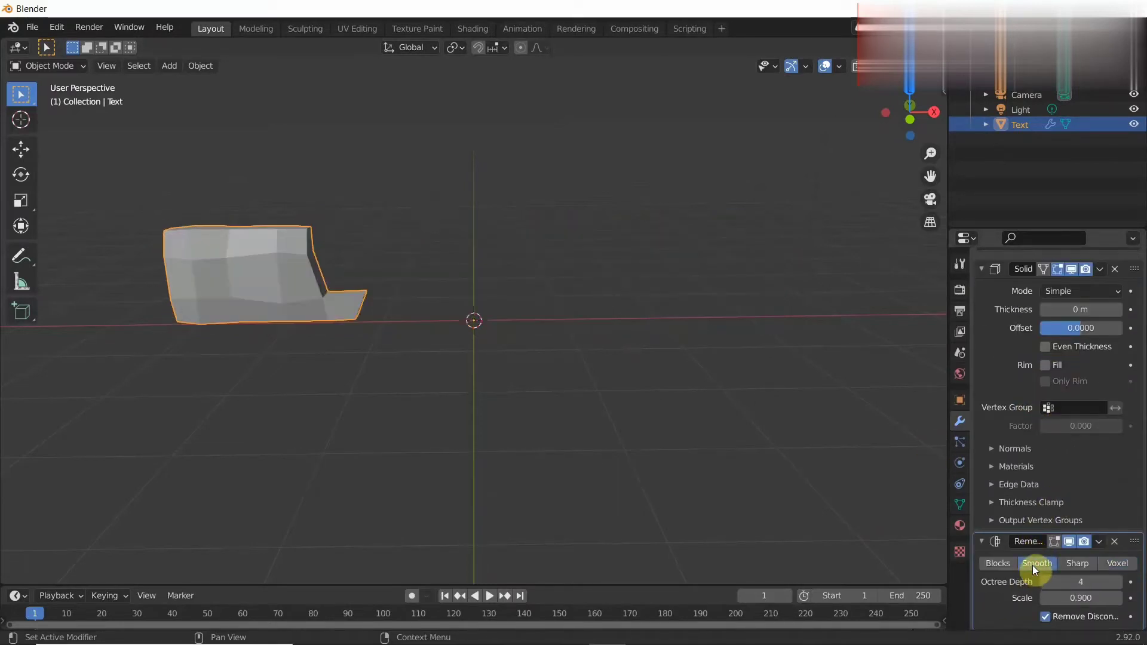
left_click(1067, 583)
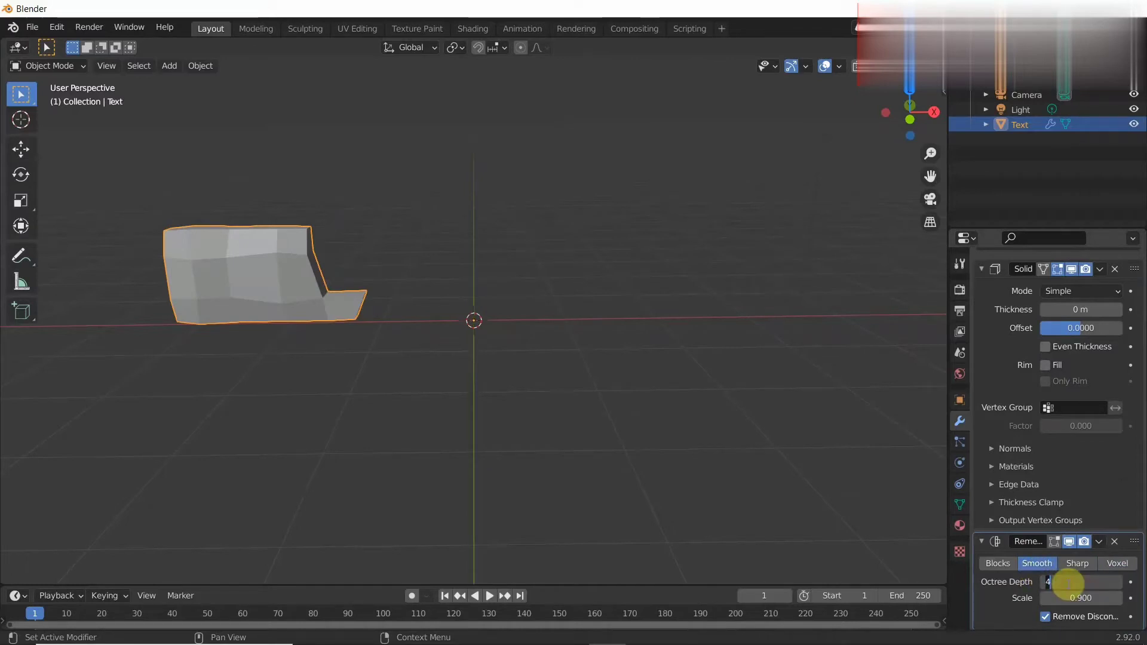
type("10")
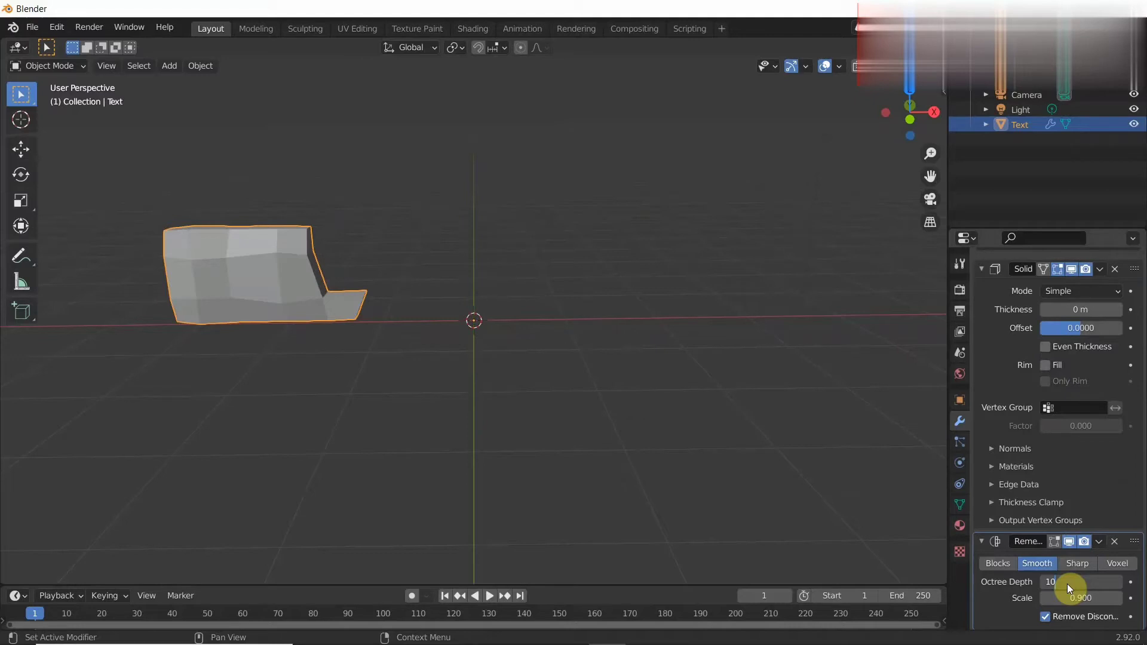
key("Return")
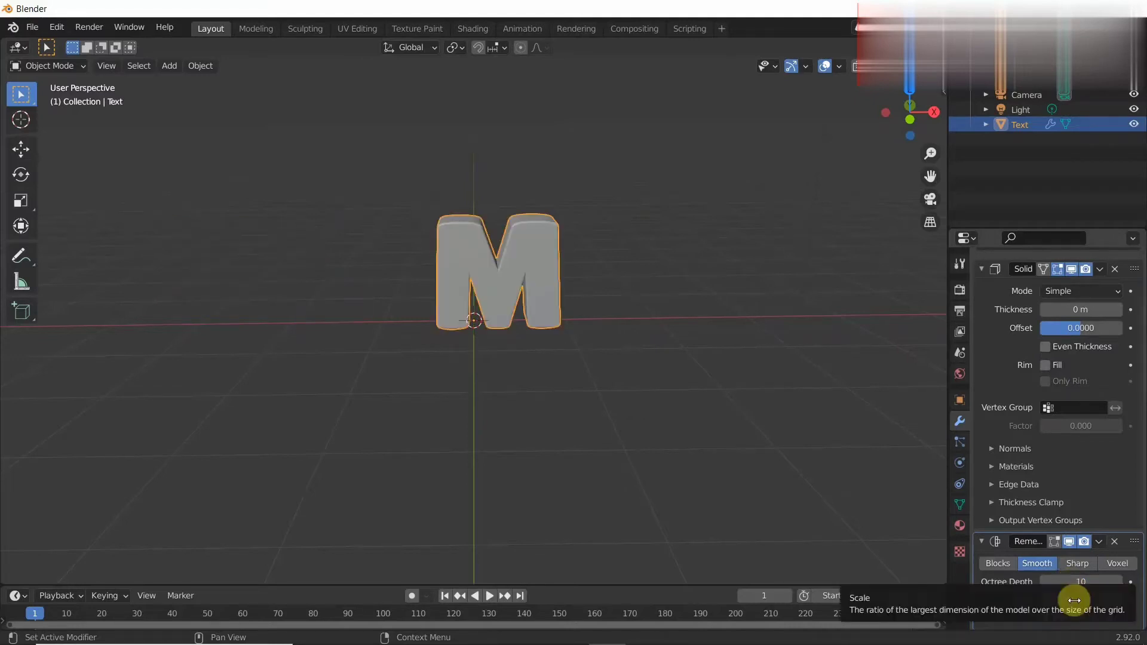
left_click(1074, 600)
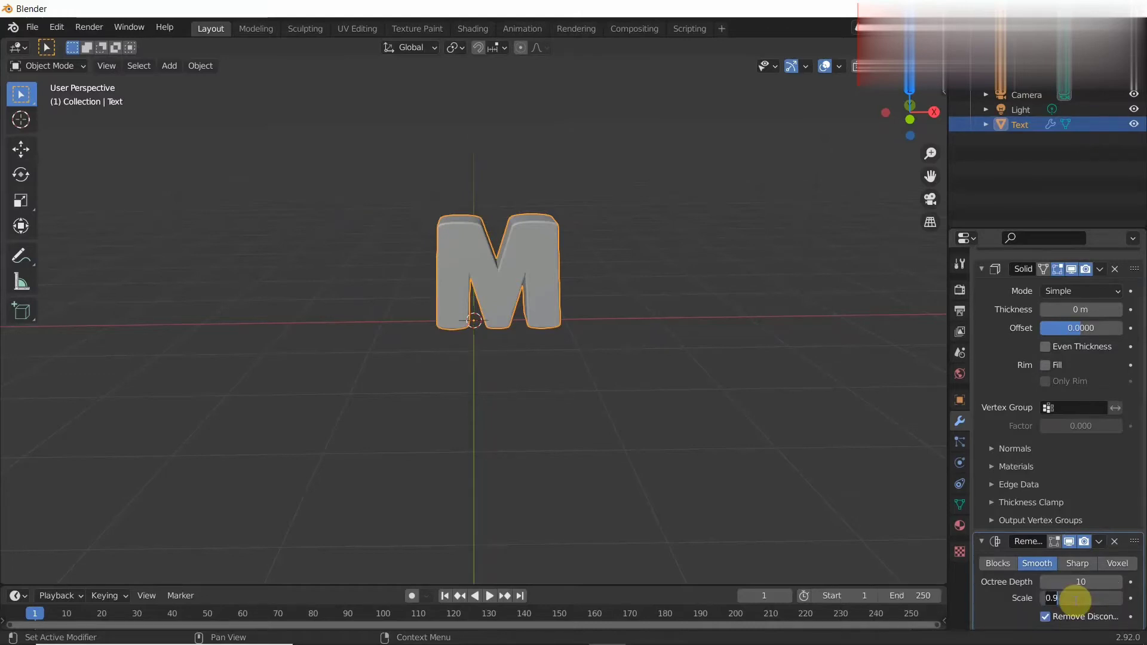
type("1")
key("Return")
Step: Keep disconnected parts, set the Remesh threshold to 0 and enable smooth shading
scroll(1075, 600, "down", 2)
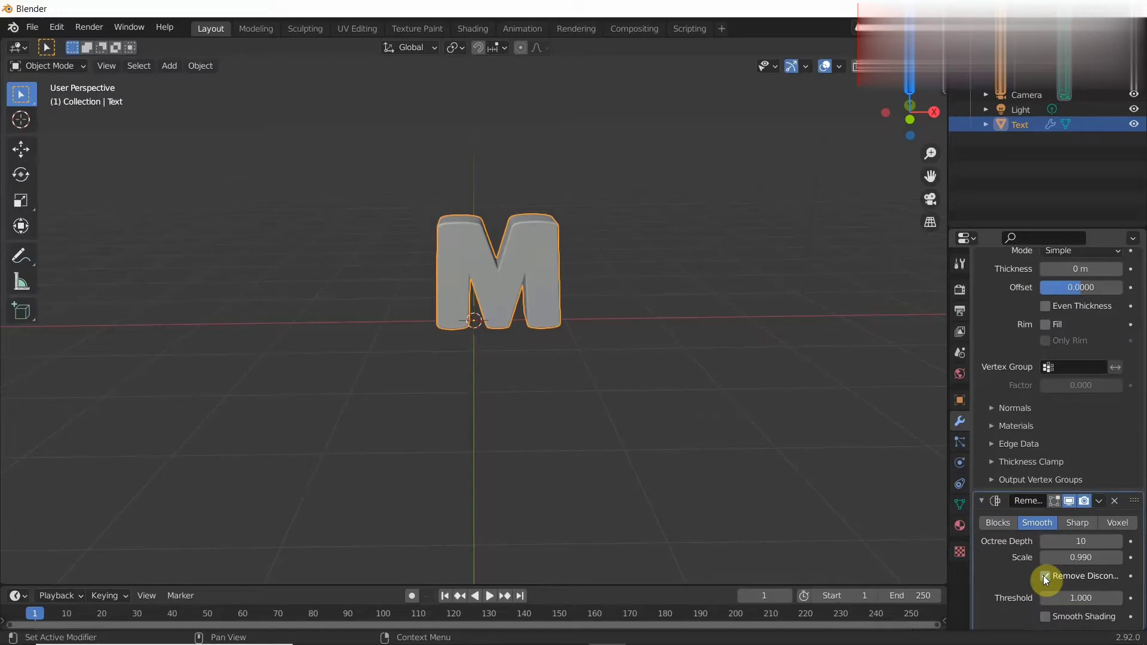
left_click(1045, 576)
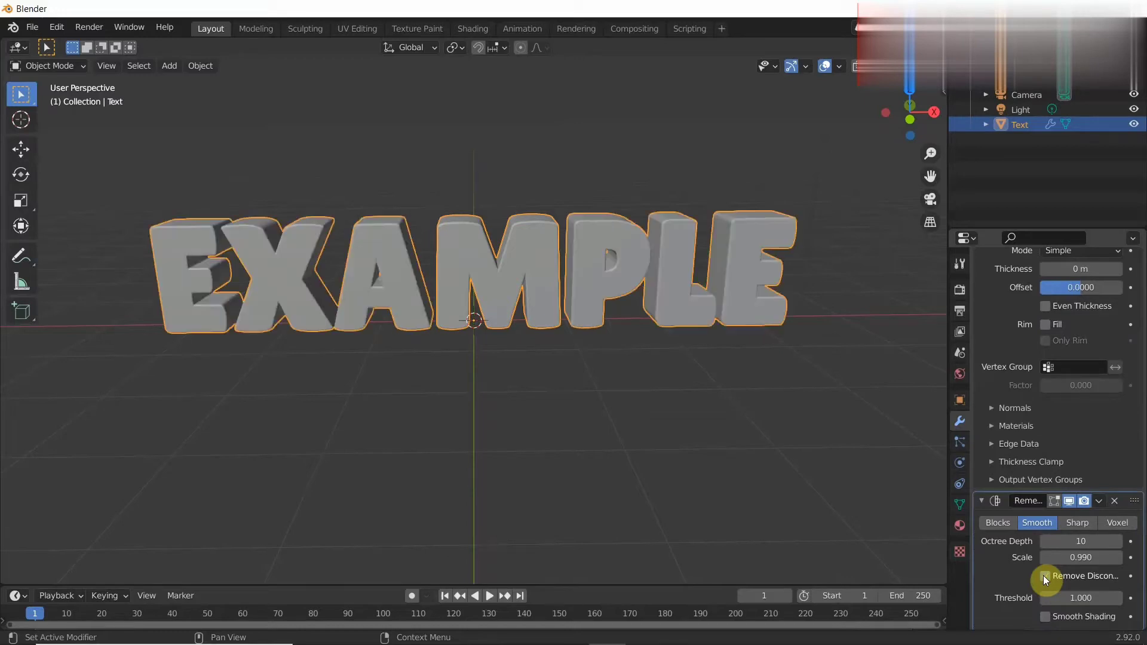
left_click(1079, 598)
type("1")
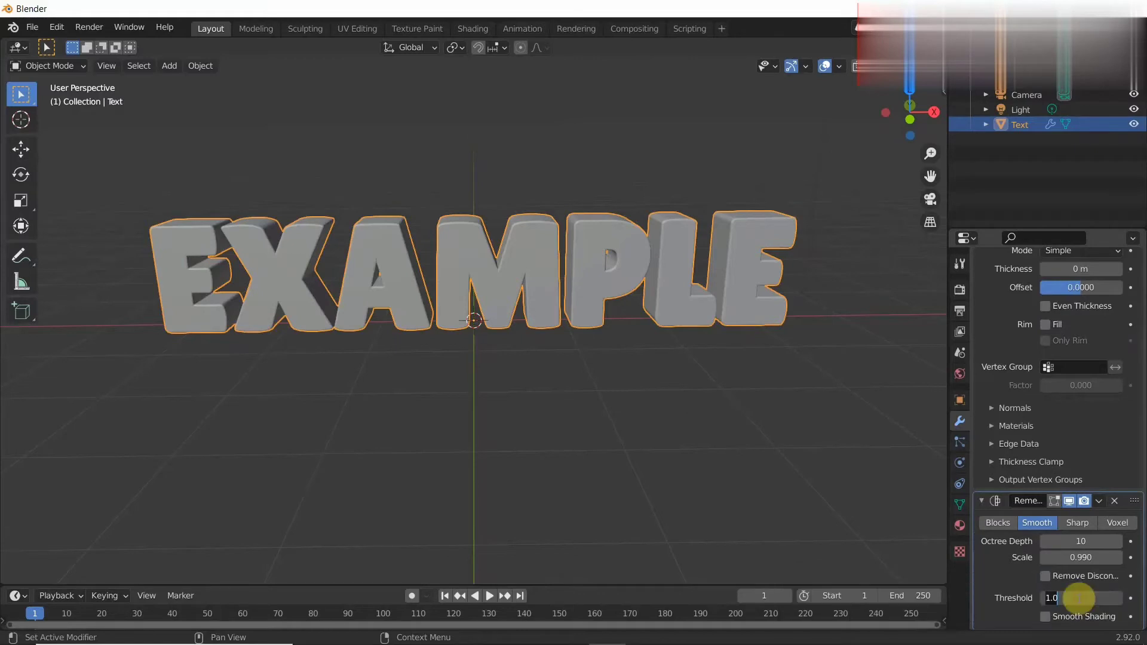
type("0")
key("Return")
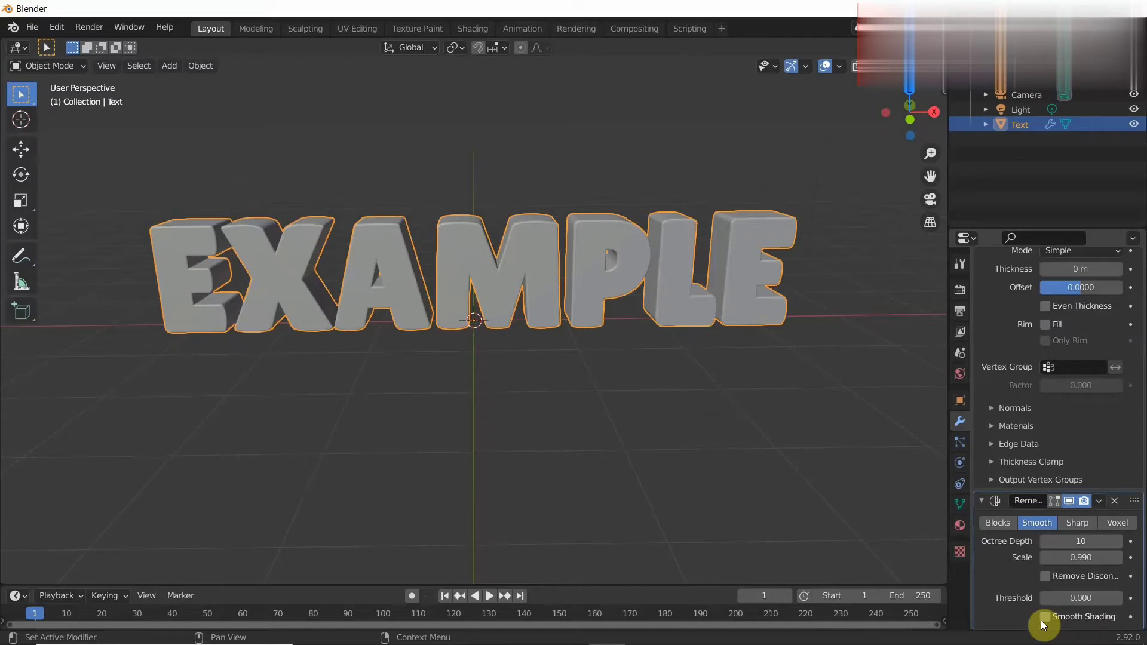
left_click(1045, 617)
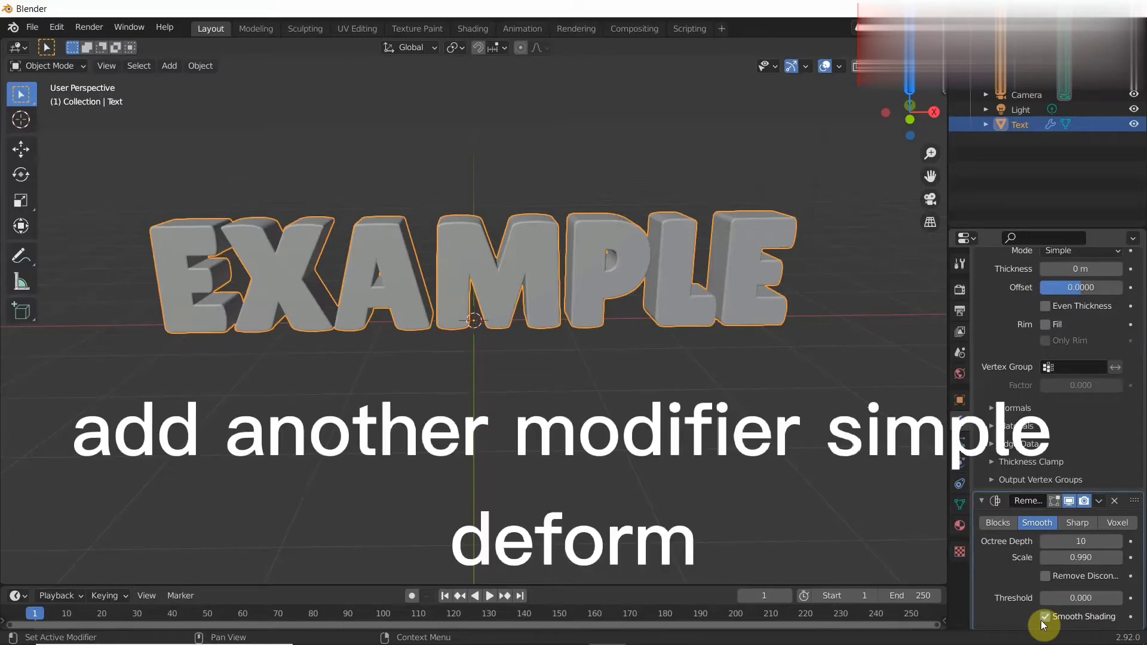
Step: Add a Simple Deform modifier to the EXAMPLE mesh
scroll(1041, 321, "up", 5)
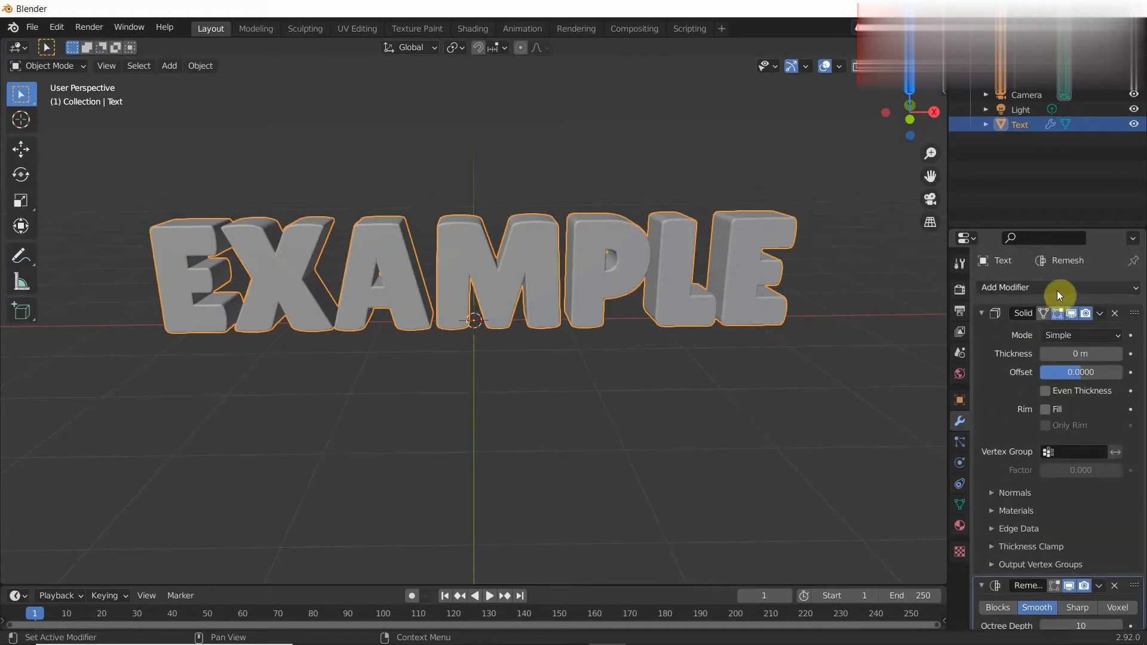
left_click(1056, 290)
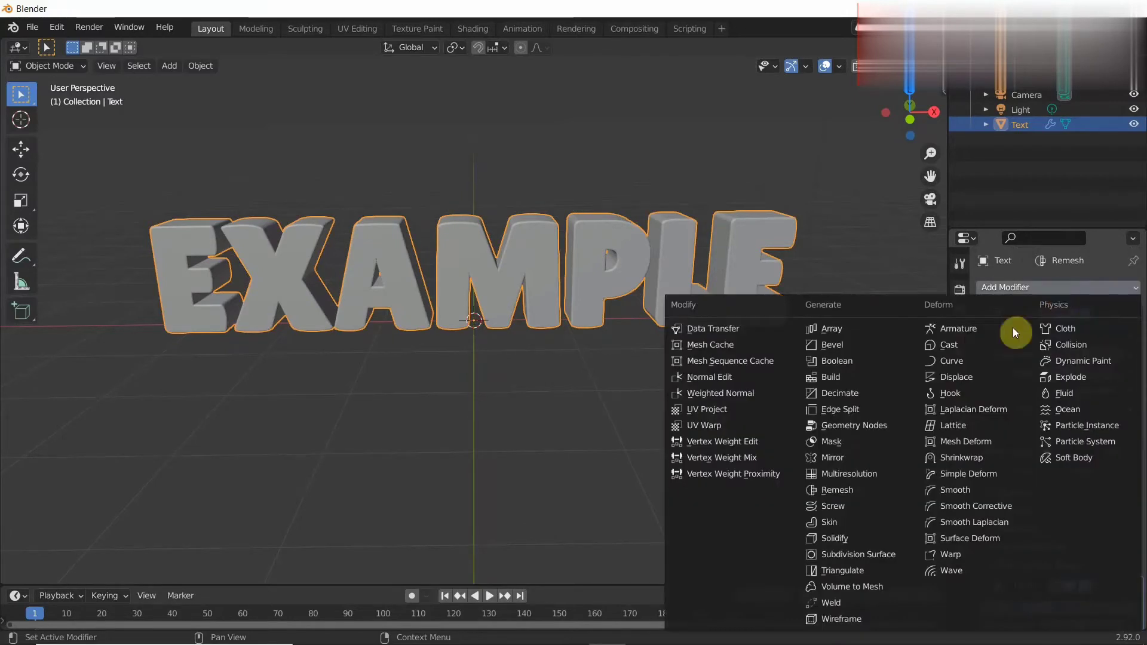
left_click(969, 472)
scroll(1048, 456, "down", 3)
scroll(1048, 457, "down", 5)
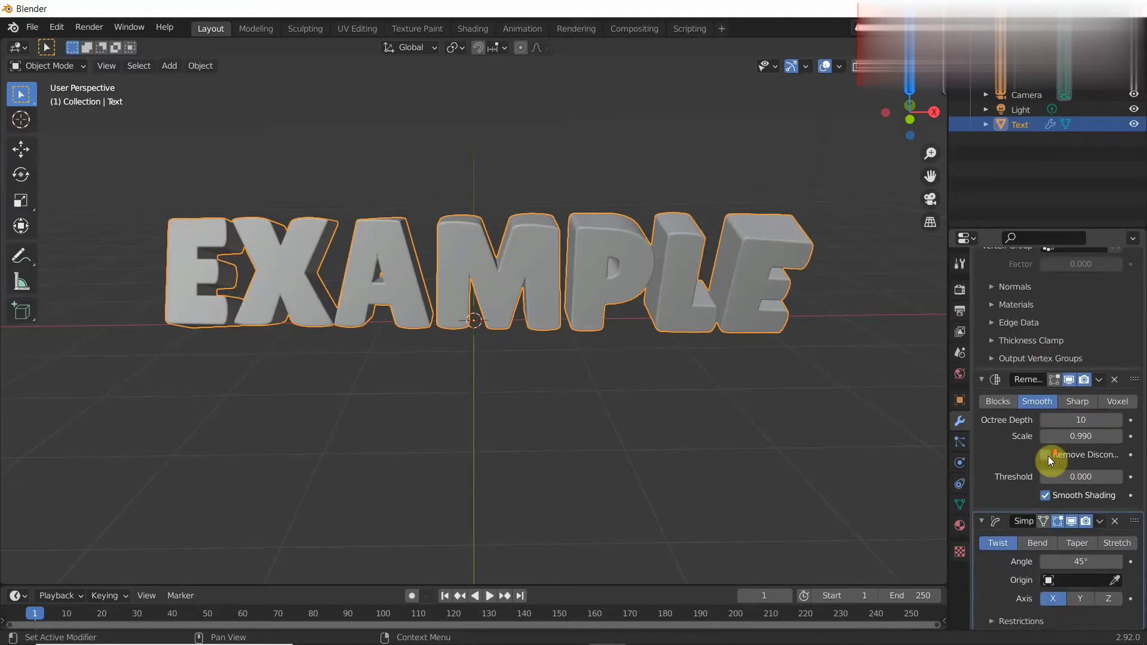
Step: Add a Plain Axes empty at the origin and reselect the Text object
key("shift+a")
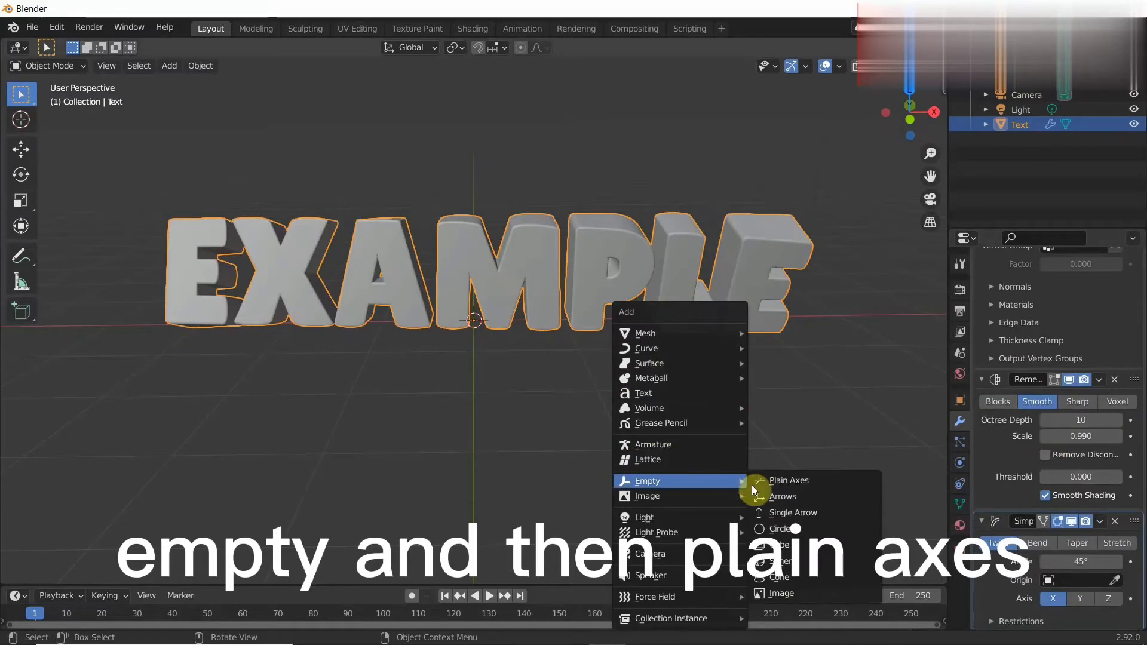
left_click(768, 482)
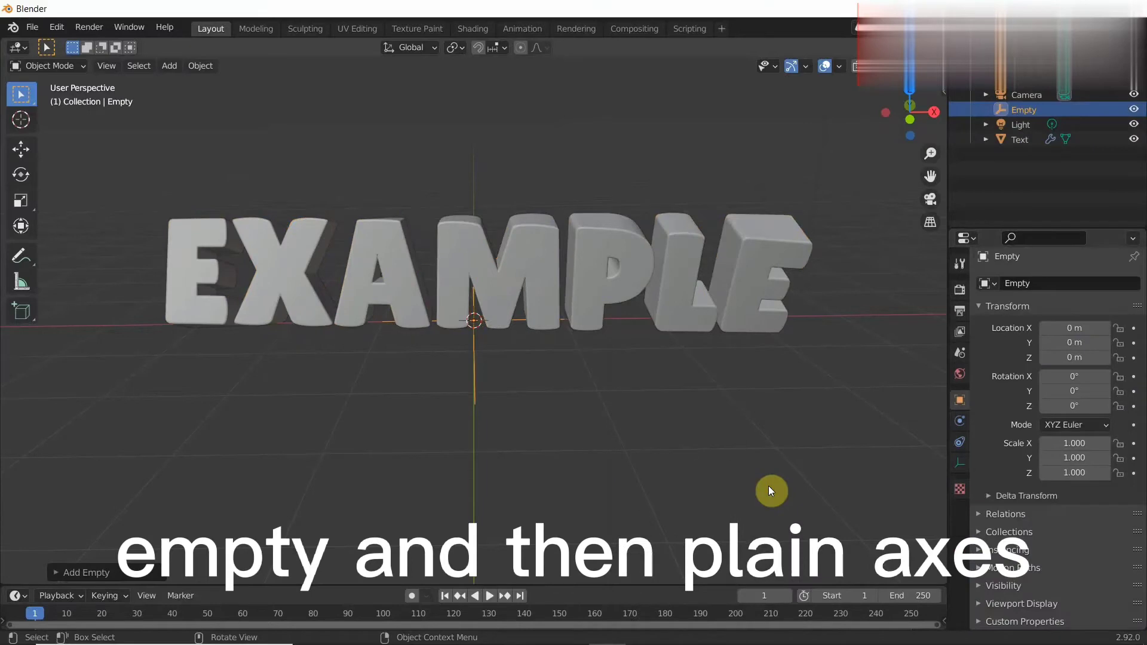
left_click(1018, 141)
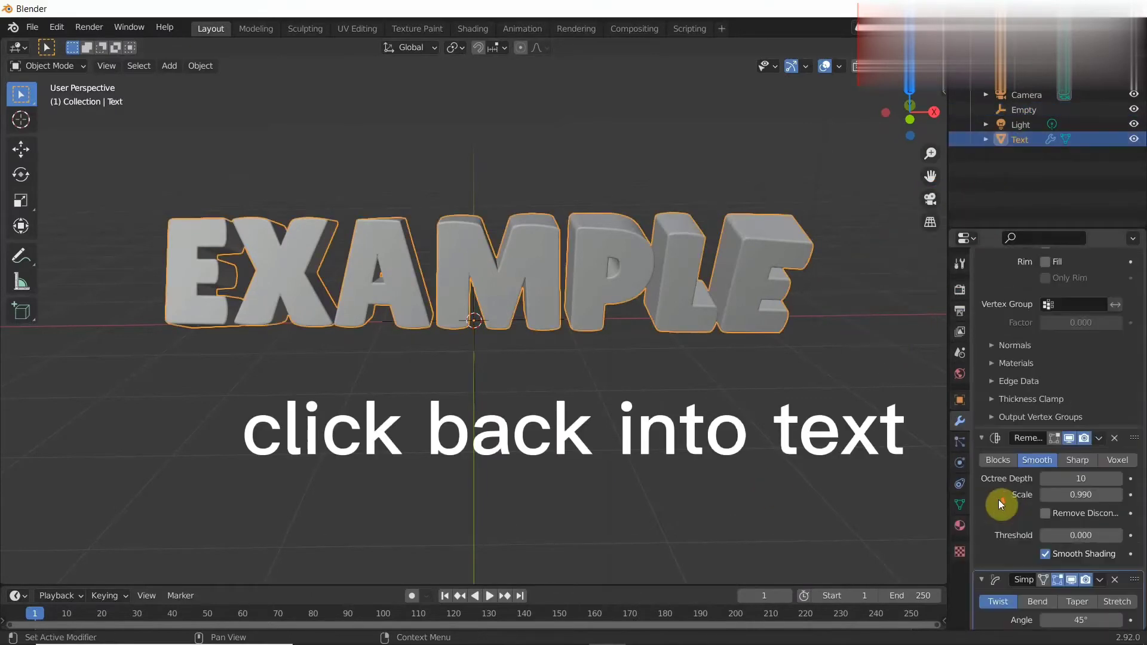
scroll(999, 501, "down", 3)
Step: Set the Simple Deform to Bend with the Empty as origin and a 90° angle
left_click(1030, 539)
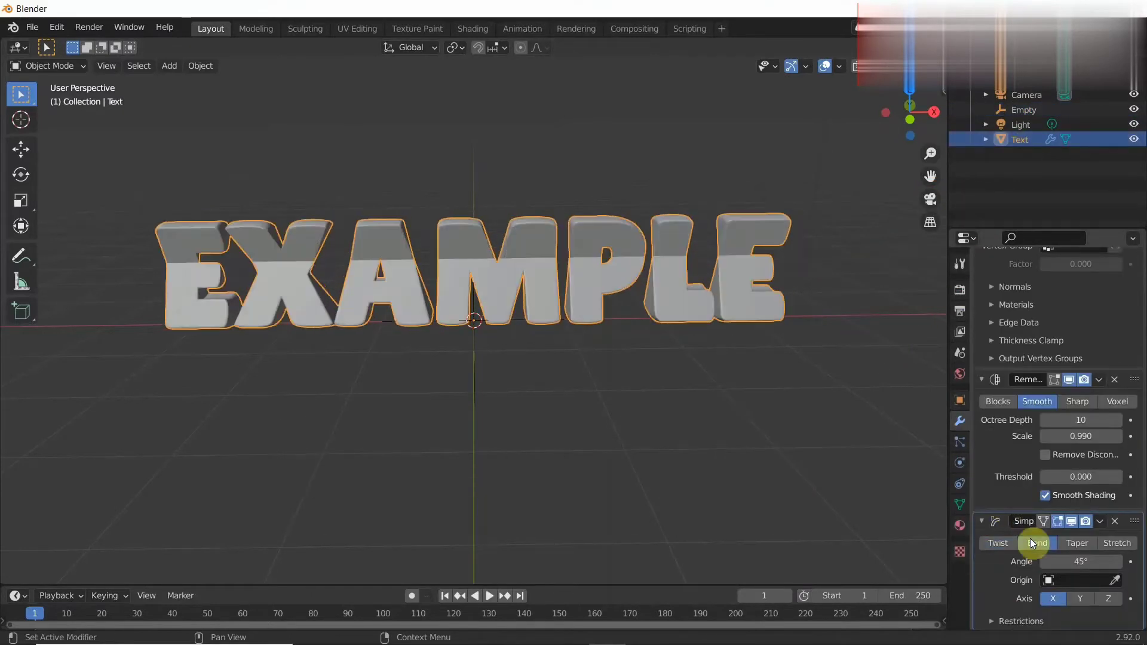
left_click(1085, 579)
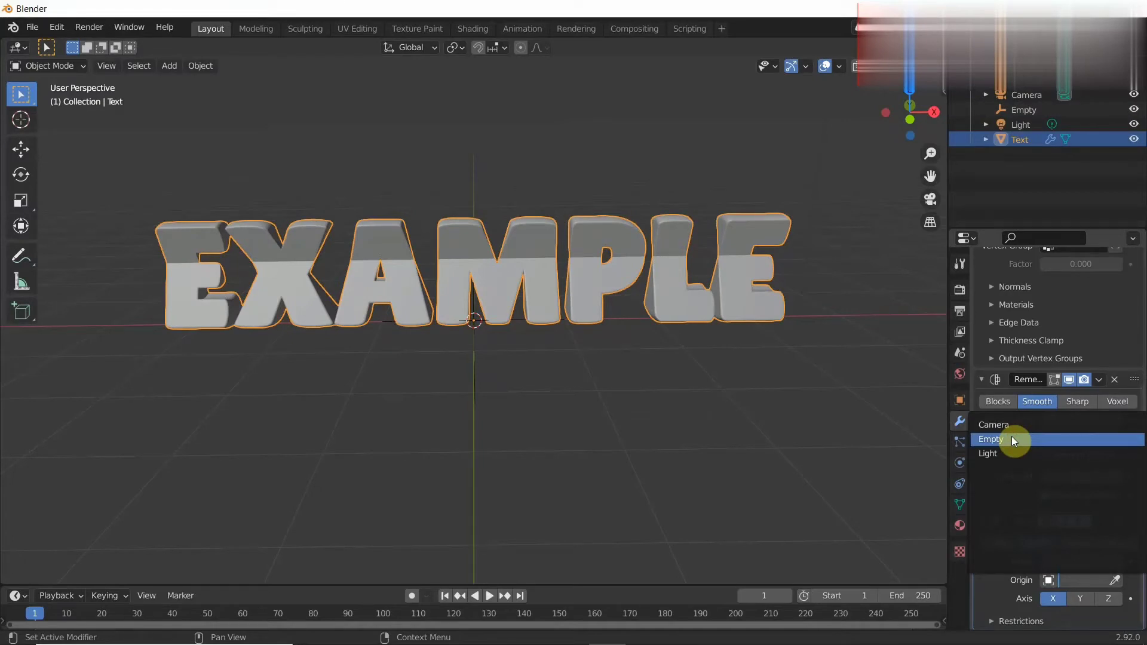
left_click(1013, 441)
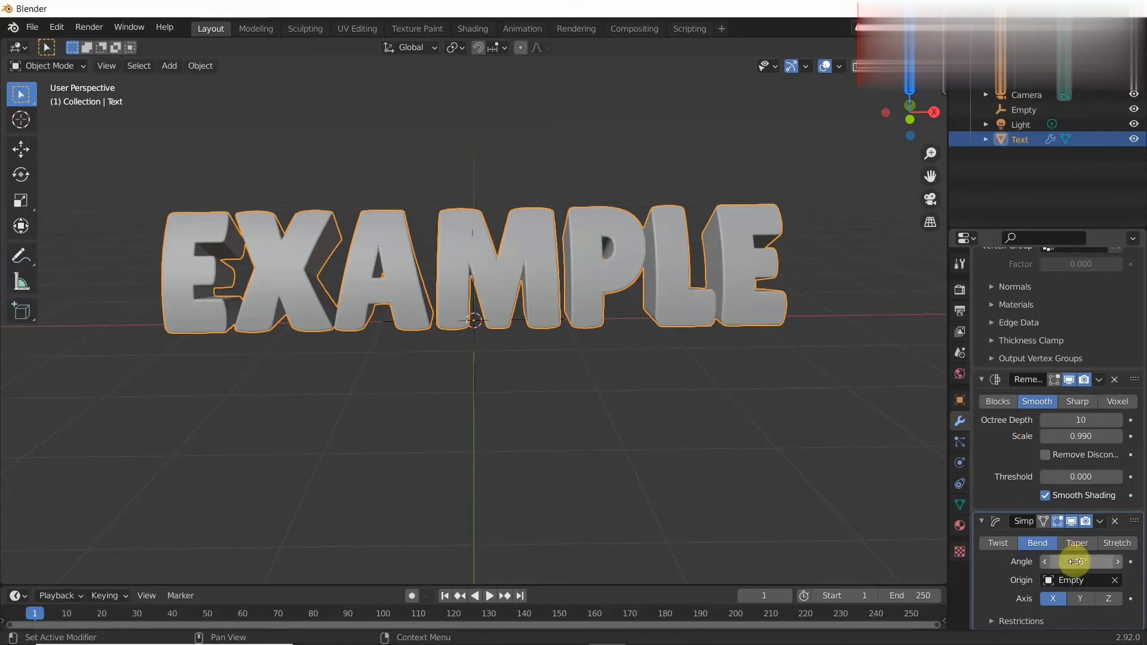
left_click(1075, 564)
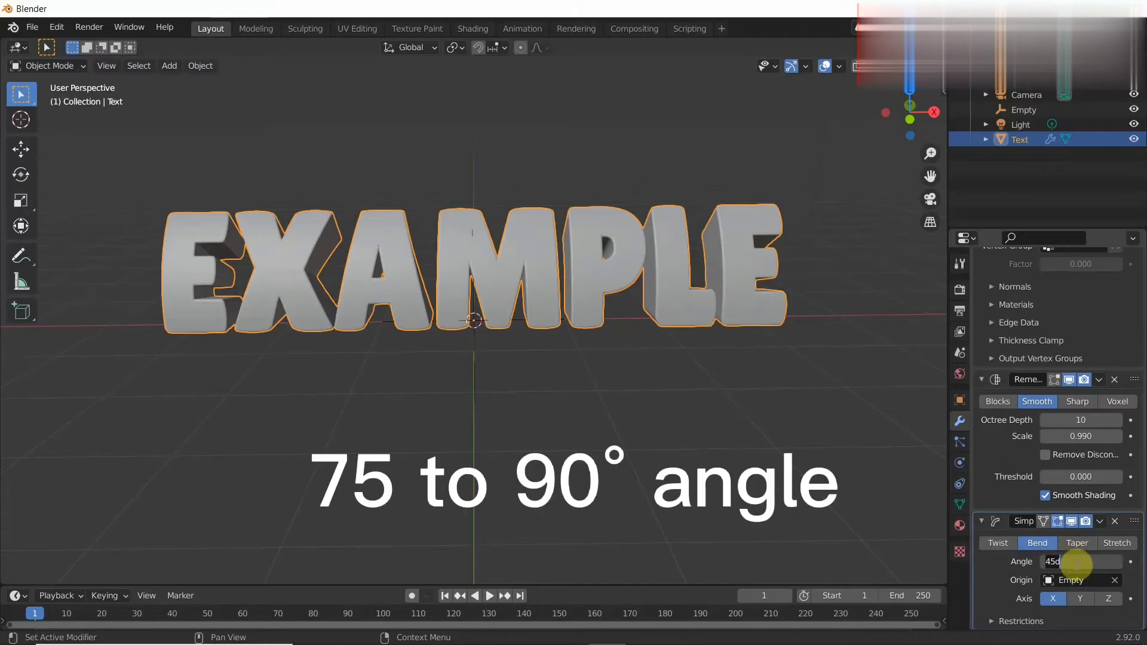
key("BackSpace")
key("BackSpace")
key("BackSpace")
type("90")
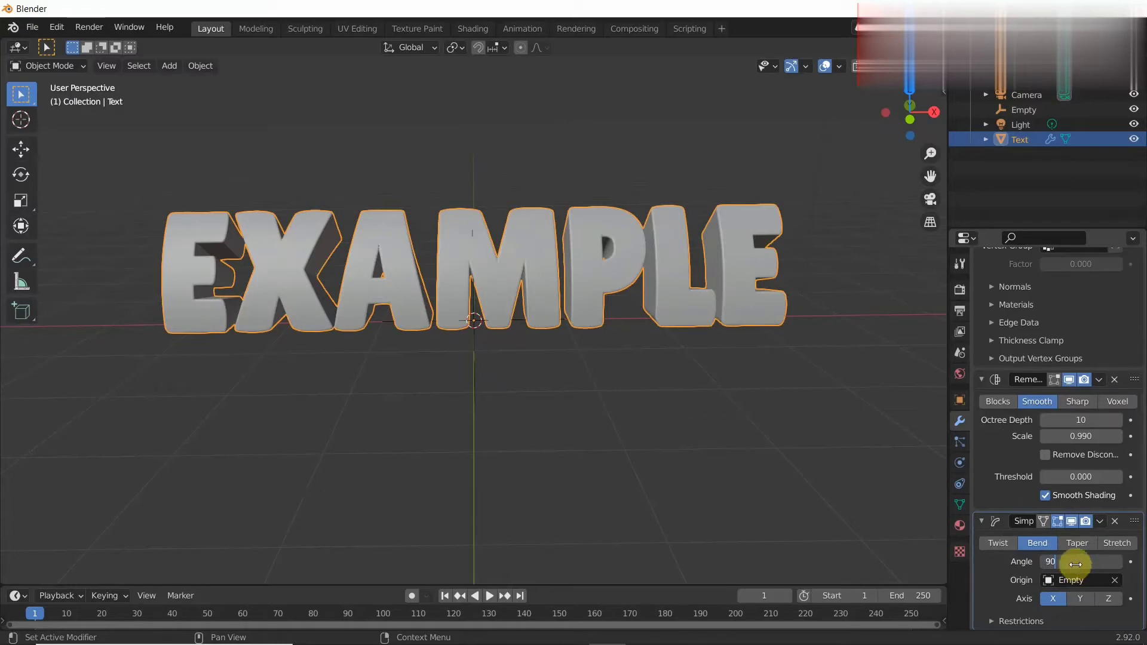
key("Return")
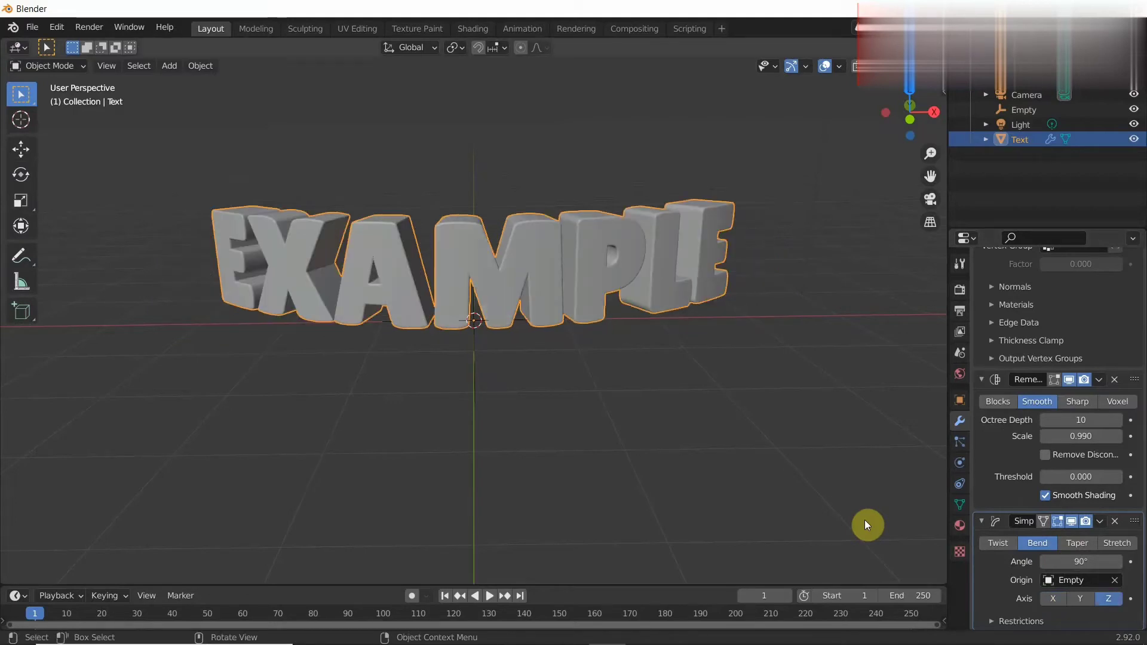
Step: Select the camera, rotate it to X 90° and Z 0°, and view through it
left_click(960, 401)
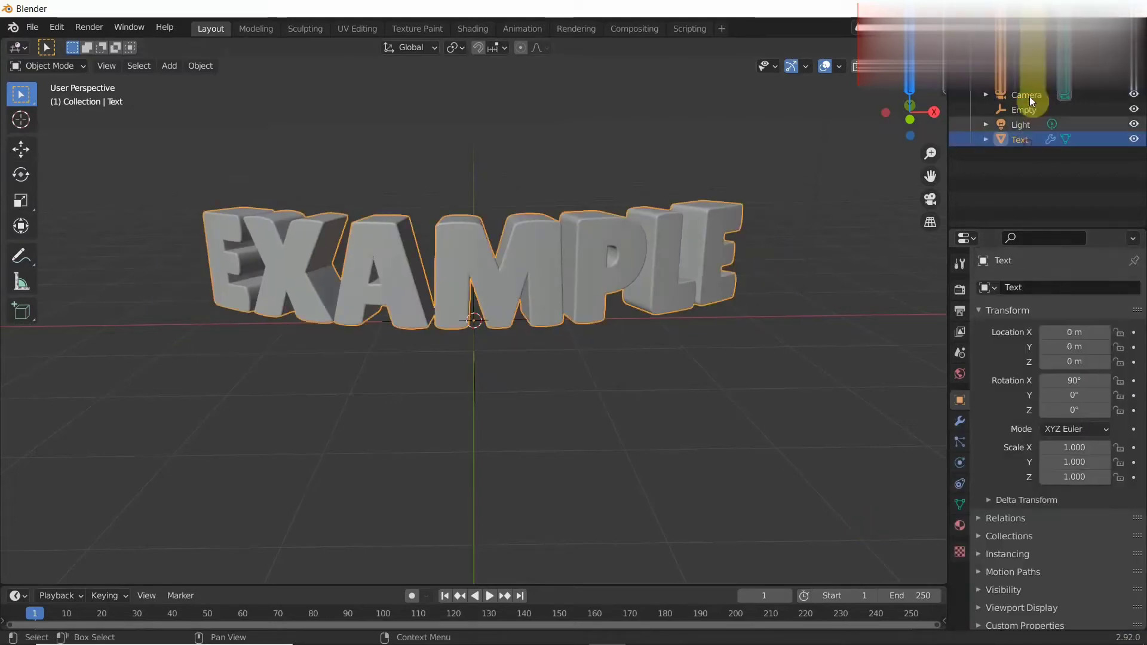
left_click(1026, 95)
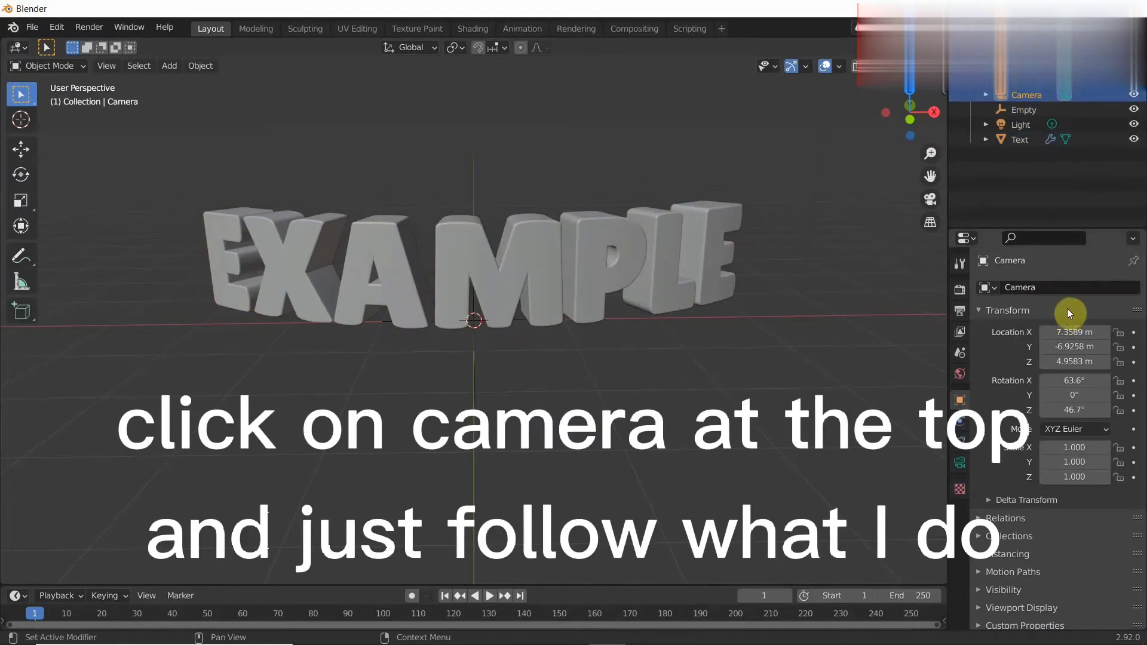
left_click(961, 290)
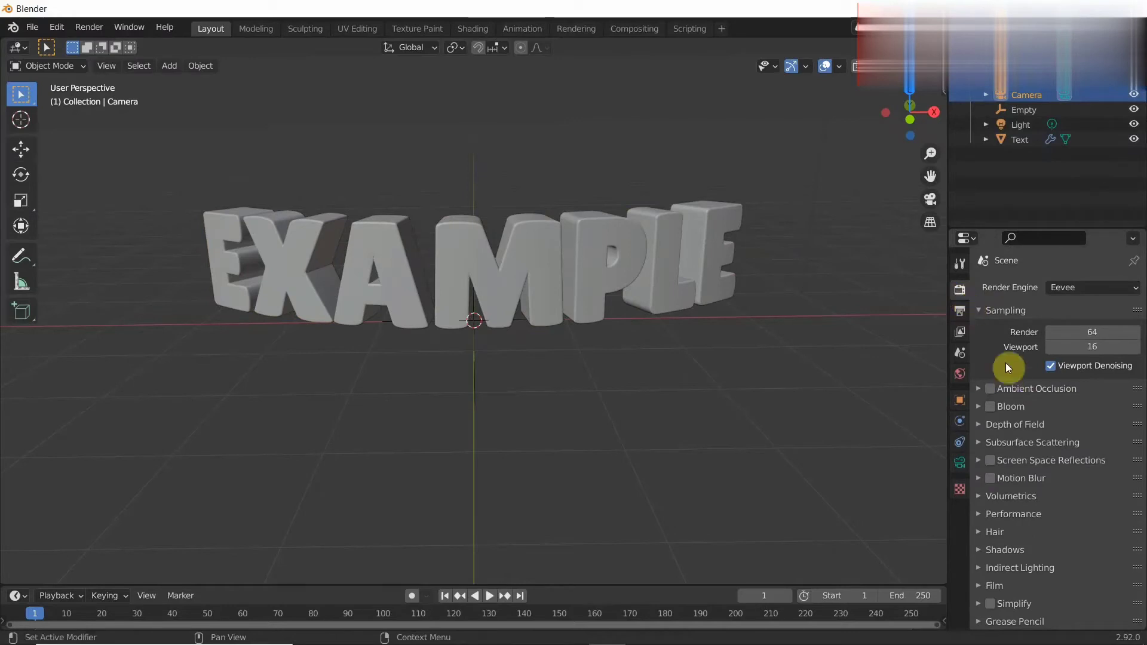
left_click(960, 401)
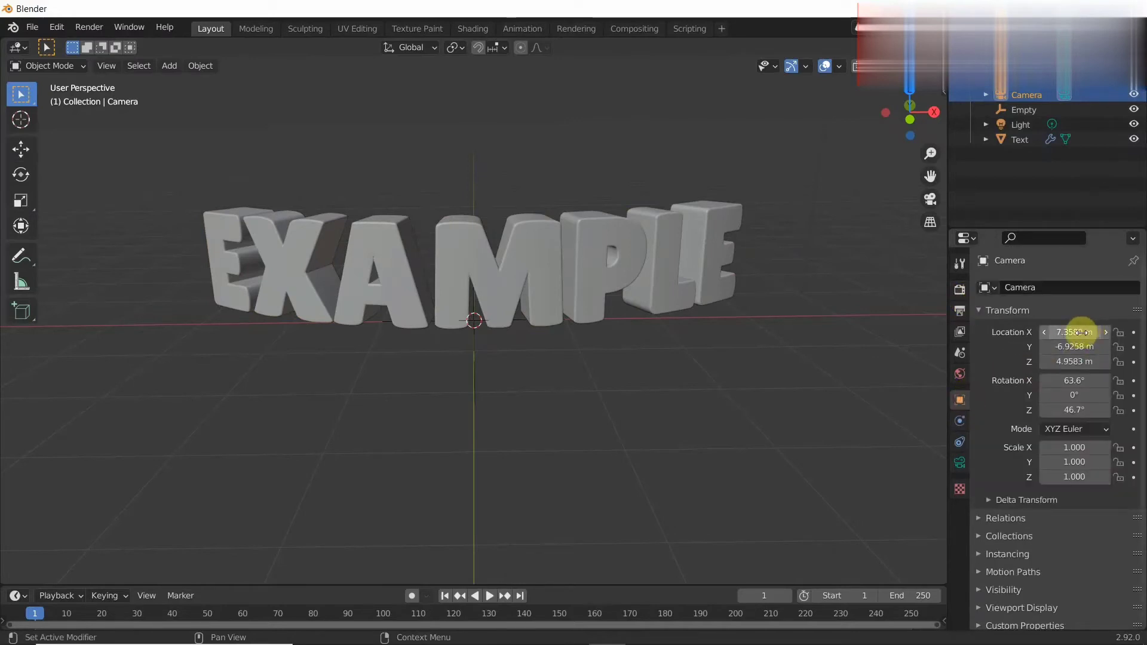
left_click(1075, 381)
type("90")
key("Return")
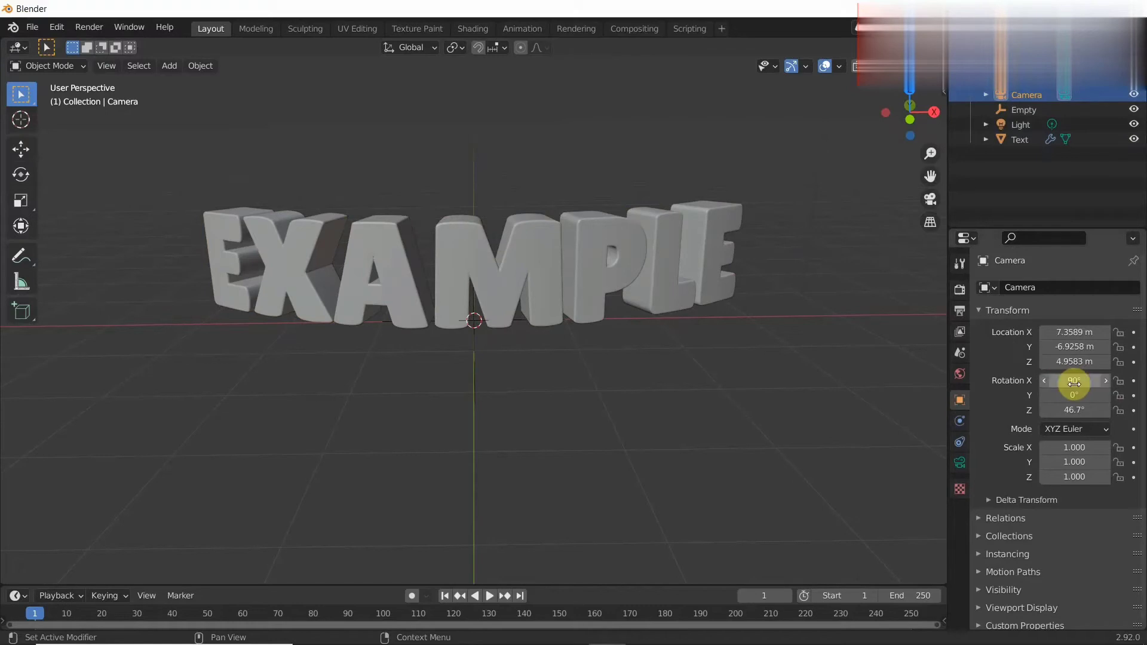
left_click(928, 206)
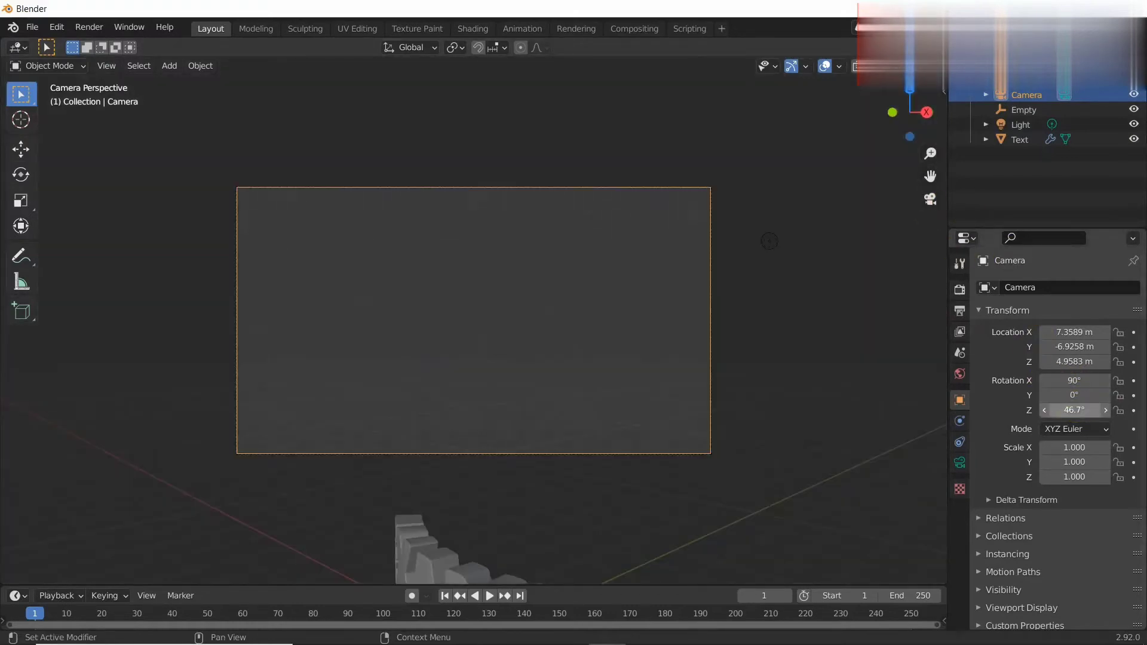
left_click(1076, 410)
type("0")
key("Return")
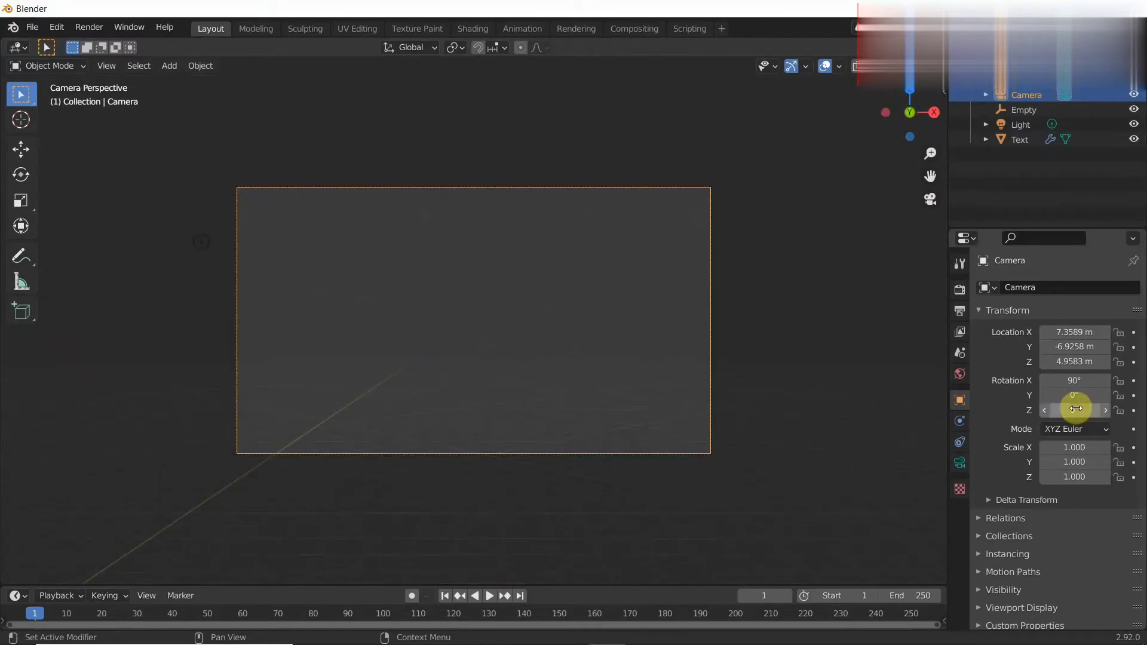
Step: Move the camera to X 0, Y −10 m, then adjust height and distance to frame the text
left_click(1073, 332)
type("0")
key("Return")
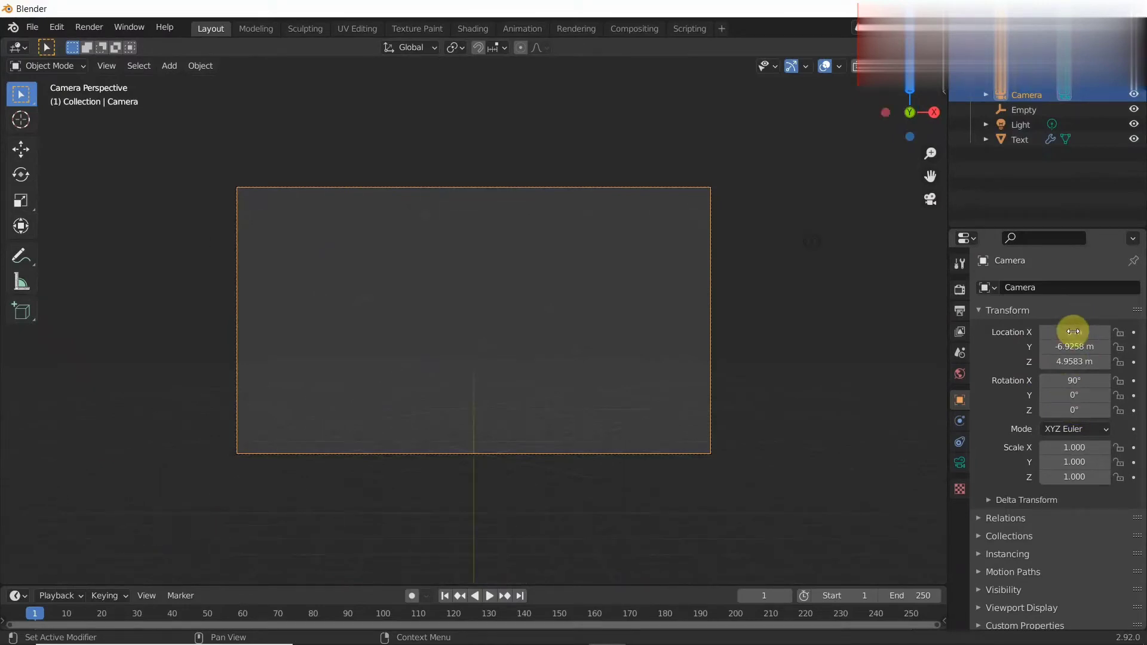
left_click(1070, 348)
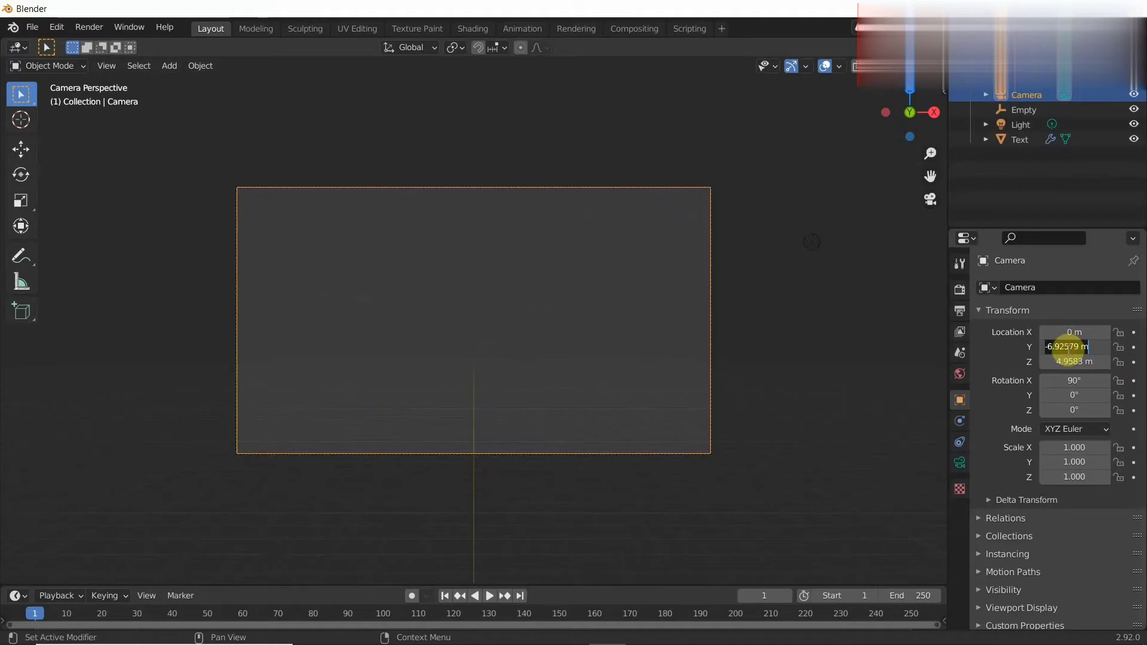
type("-10")
key("Return")
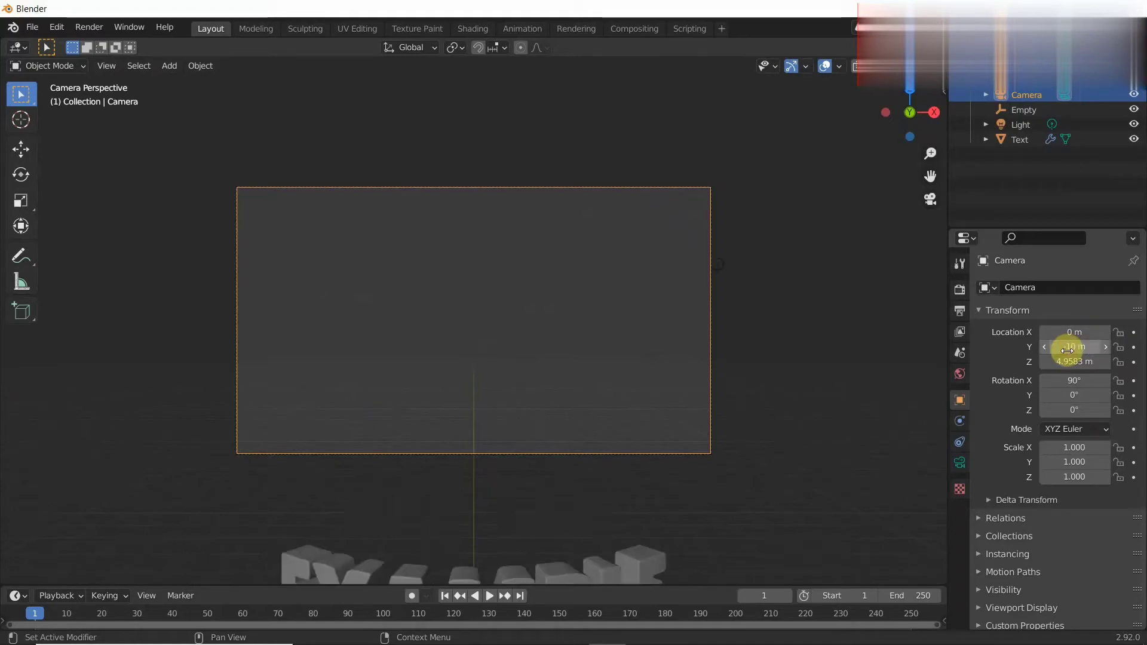
left_click(1073, 361)
type("4.5883")
key("Return")
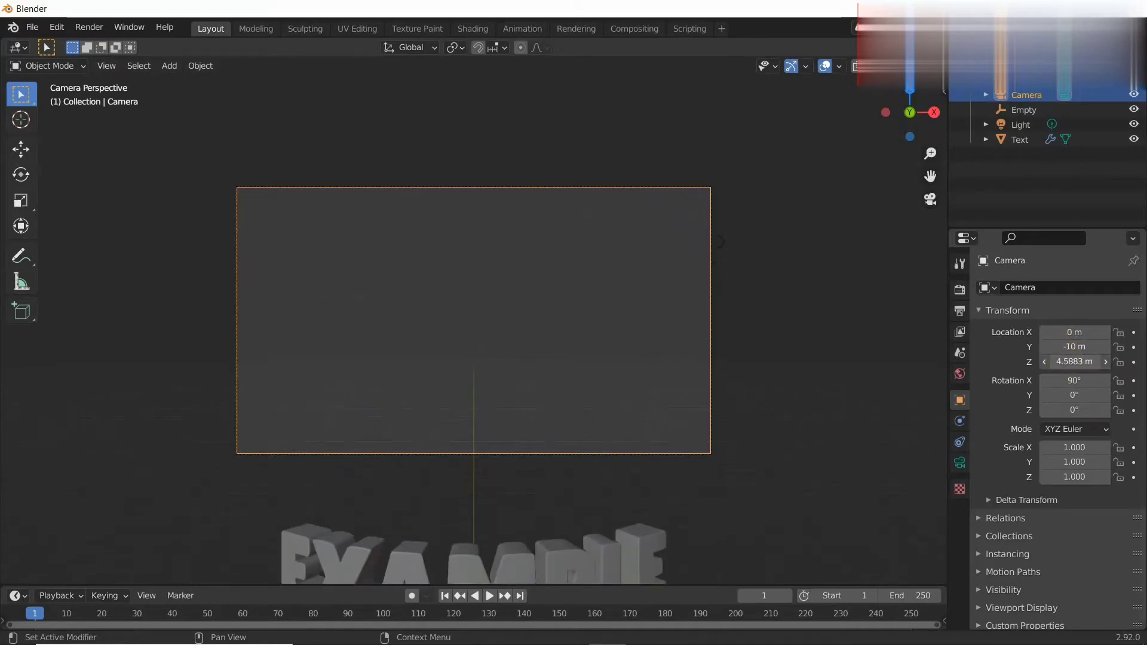
mouse_move(1074, 362)
left_mouse_down()
mouse_move(1014, 361)
mouse_move(1069, 361)
left_mouse_up()
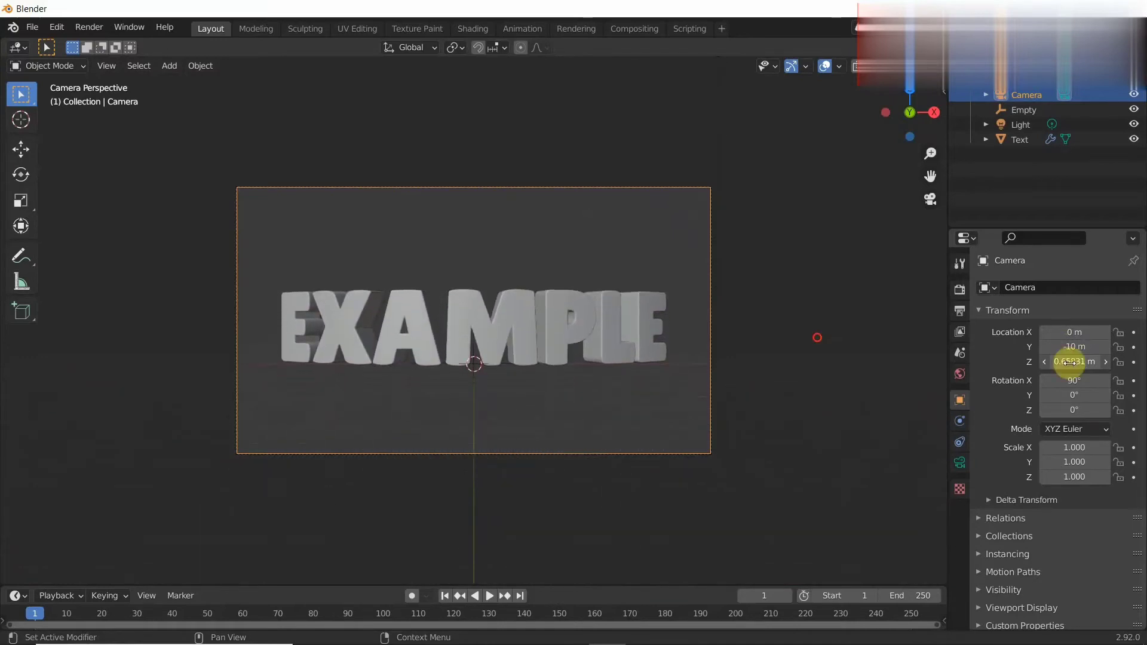
left_click_drag(1074, 346, 1135, 346)
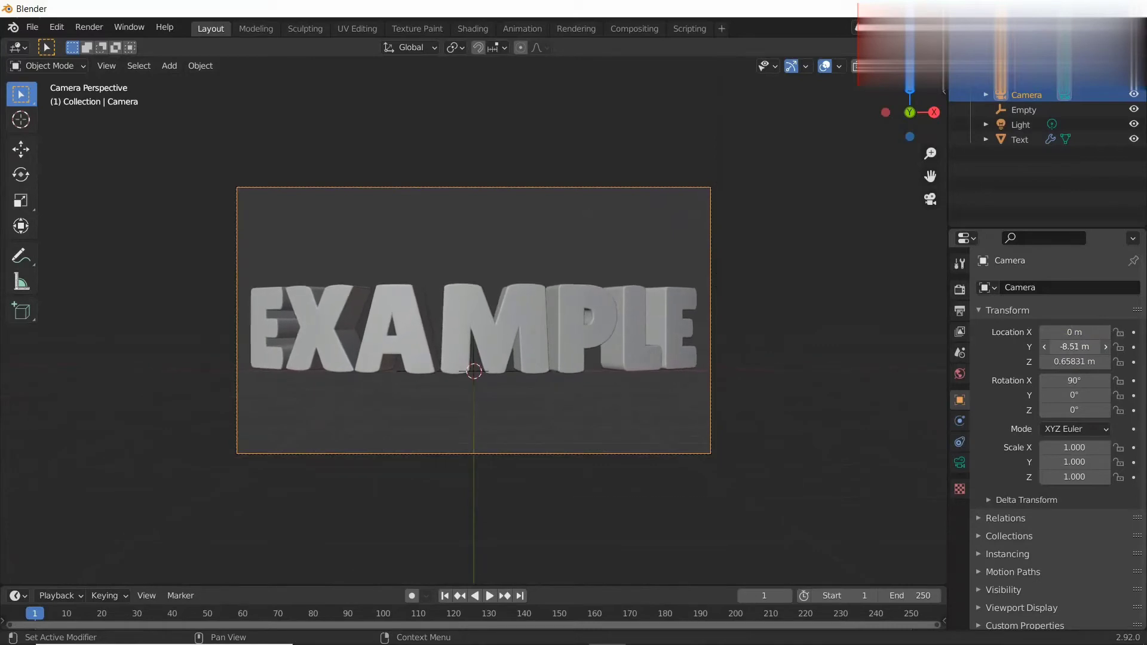
Step: Set the render engine to Cycles using GPU Compute
left_click(960, 290)
left_click(1091, 288)
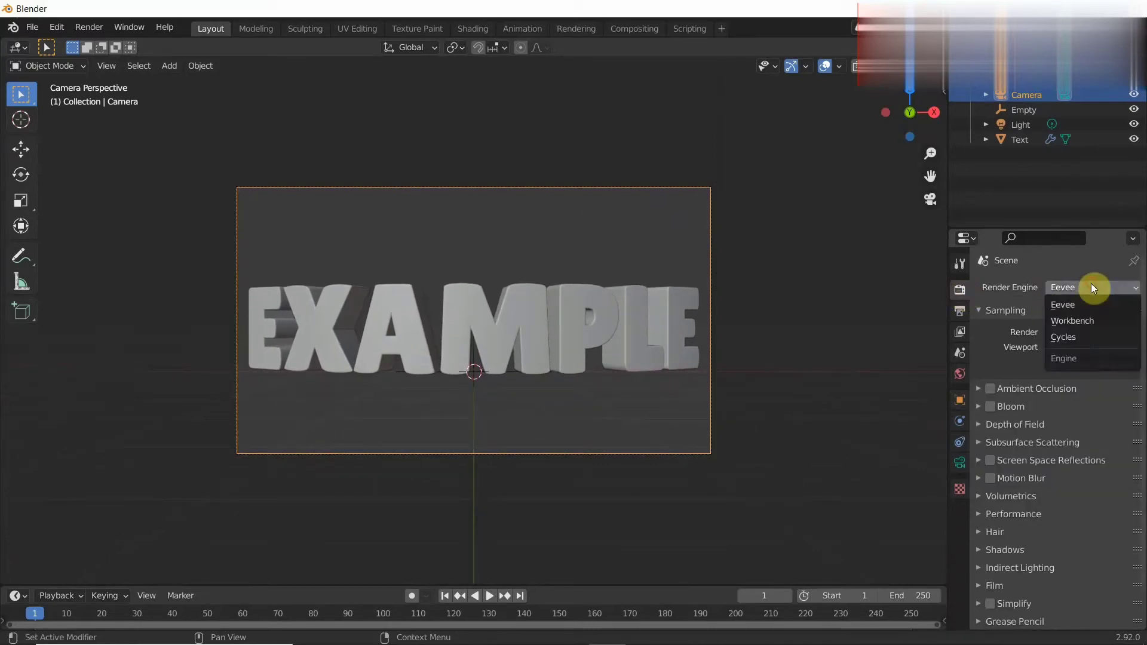
left_click(1091, 336)
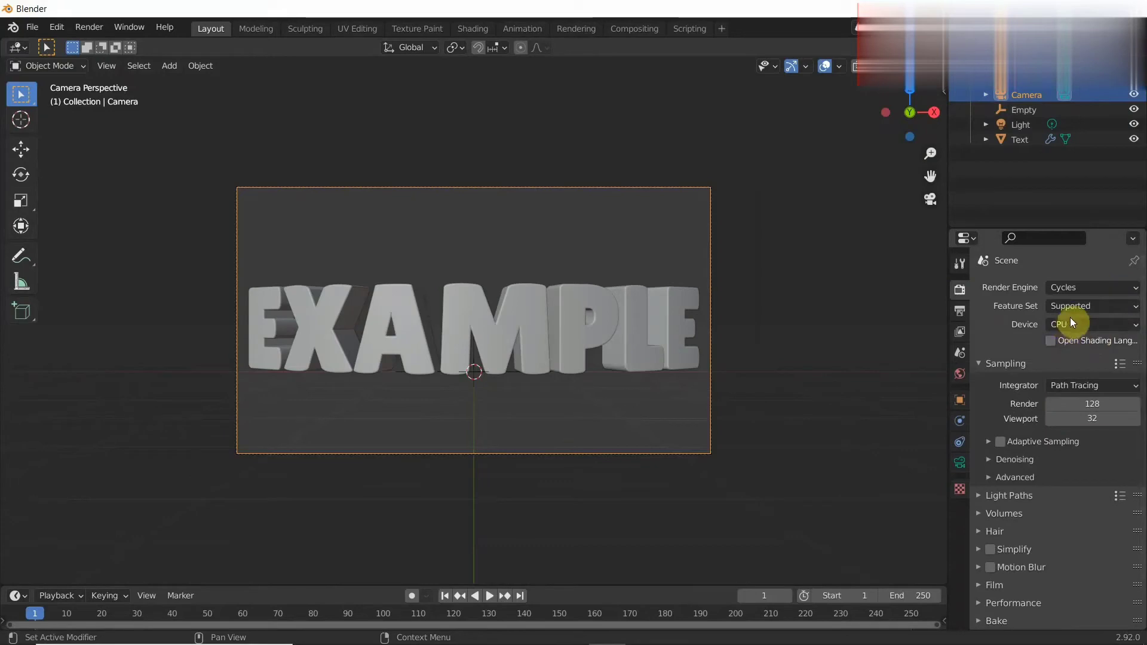
left_click(1070, 324)
left_click(1071, 359)
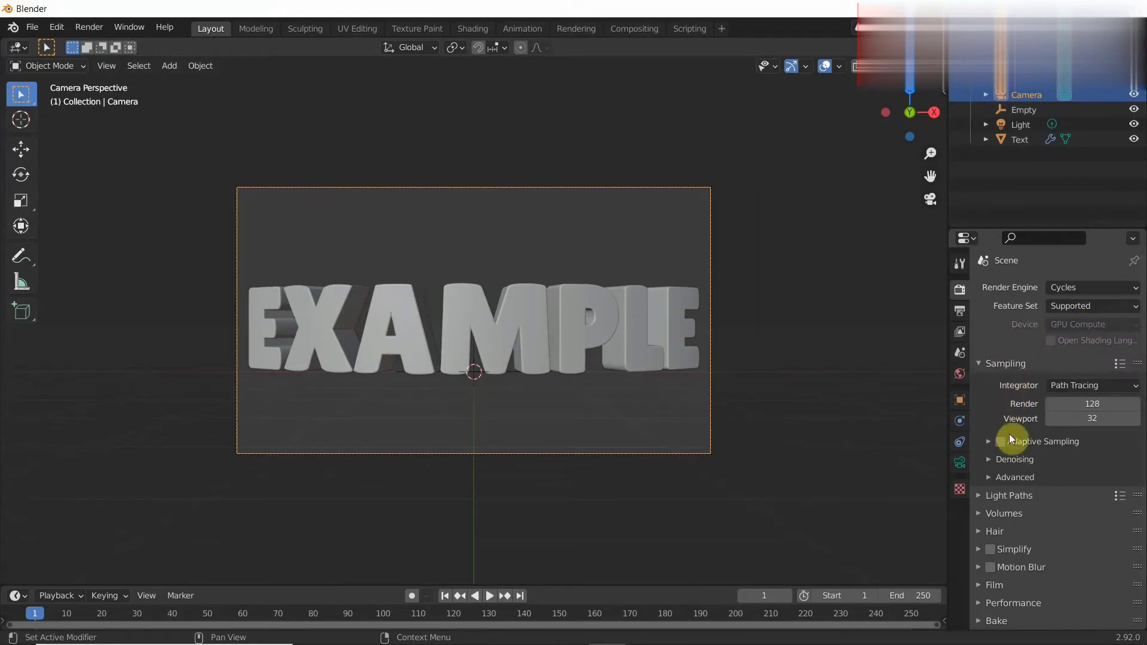
Step: Enable render denoising with the OpenImageDenoise denoiser
left_click(1010, 458)
left_click(1050, 481)
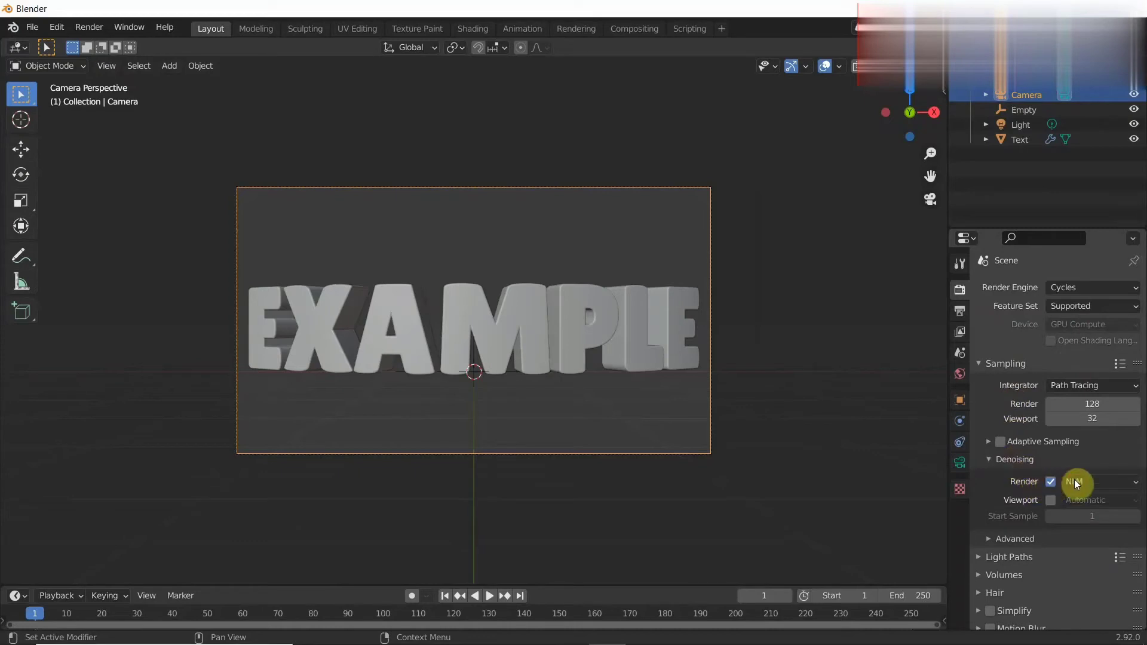
left_click(1079, 525)
scroll(1044, 511, "down", 2)
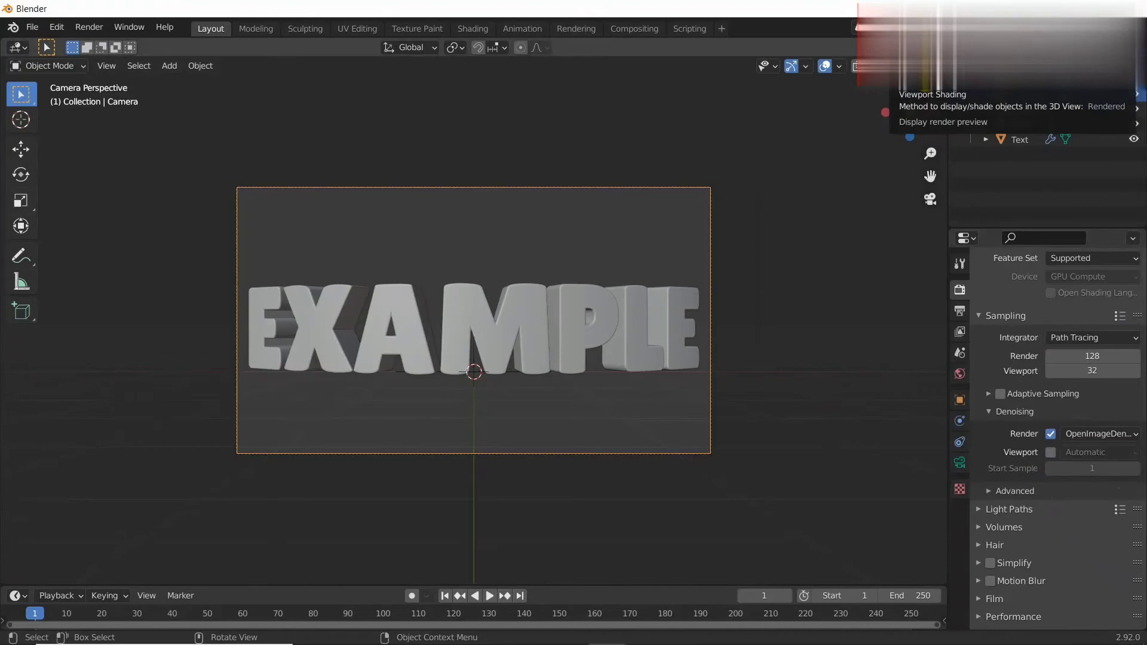
Step: Preview the scene in Rendered shading and raise the World background strength to 2.1
left_click(902, 66)
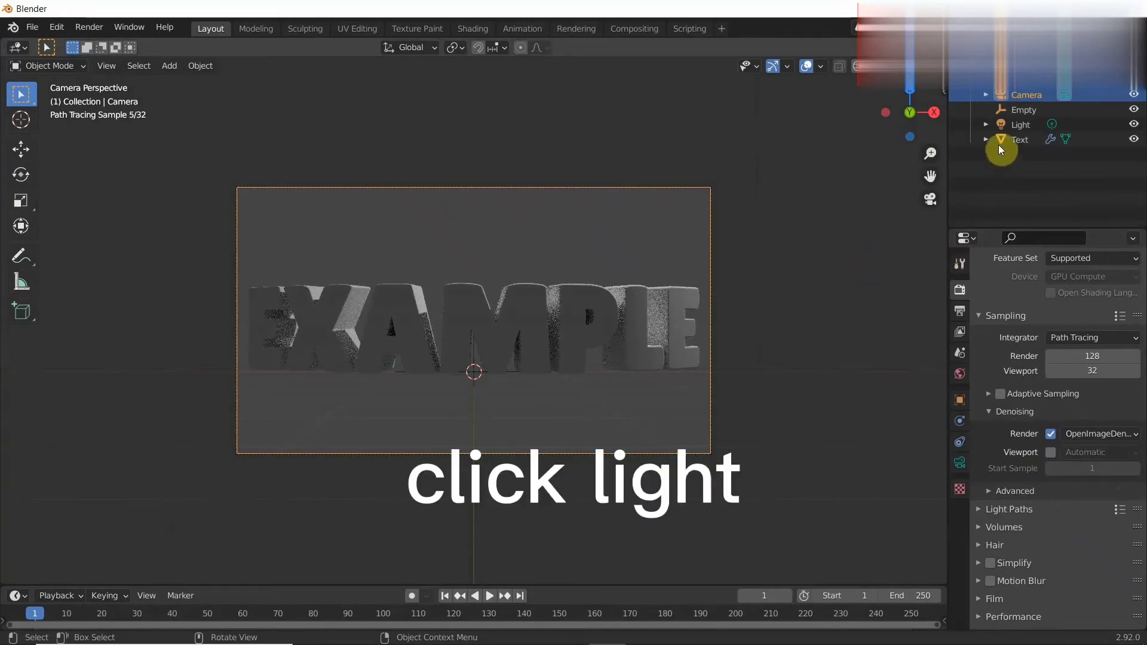
left_click(1024, 130)
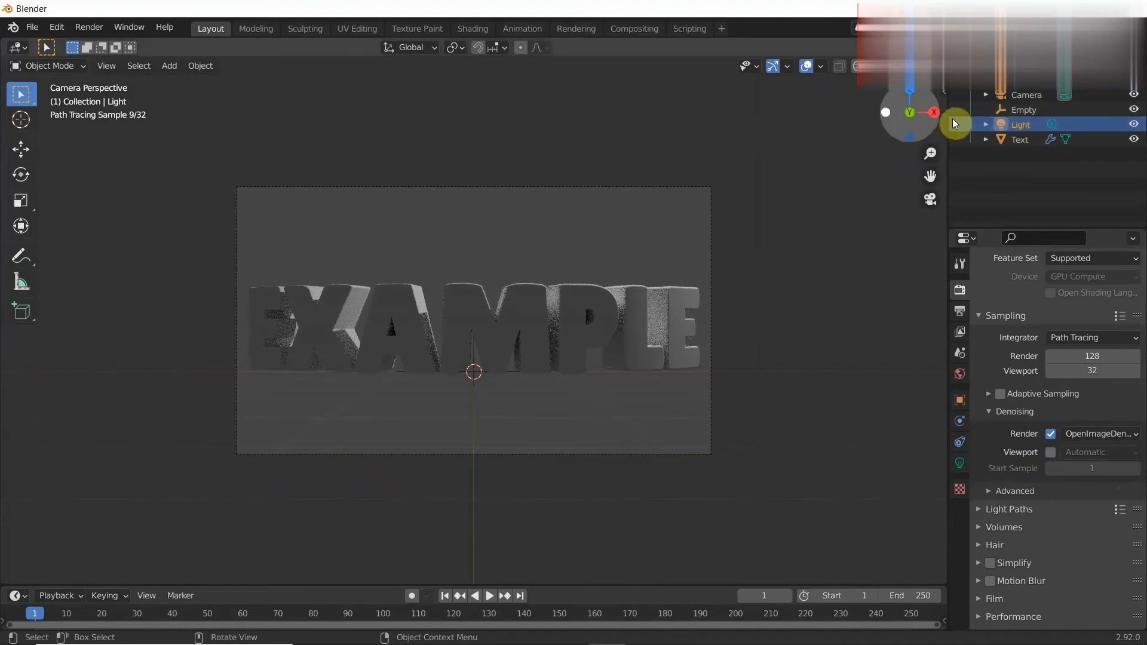
left_click(959, 373)
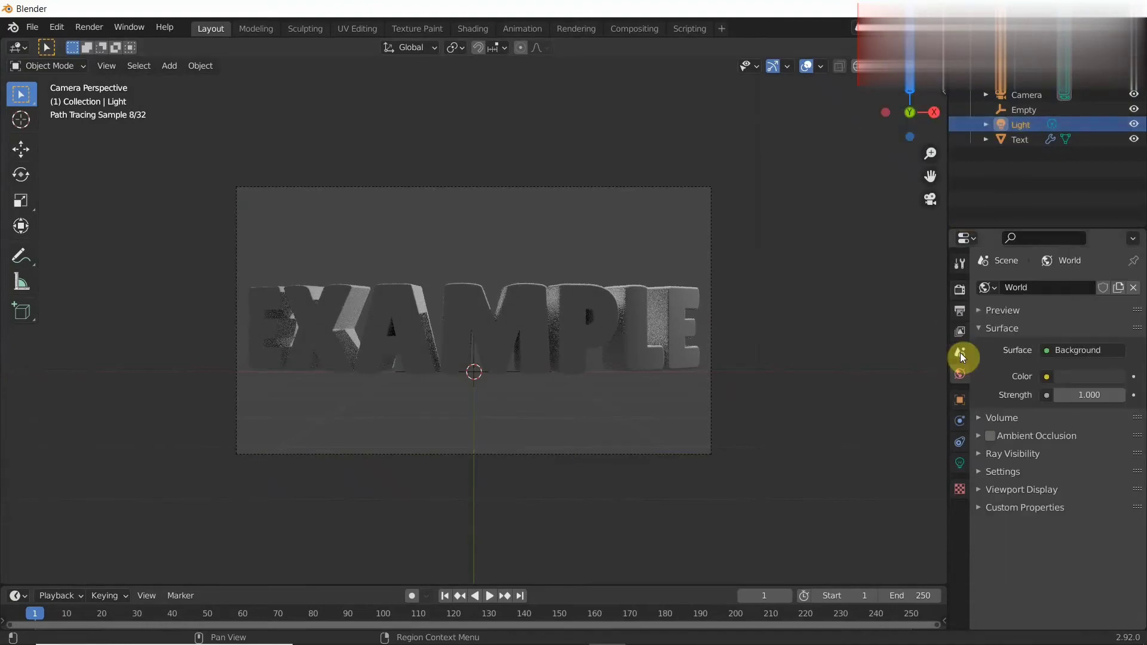
double_click(1089, 395)
type("2.1")
key("Return")
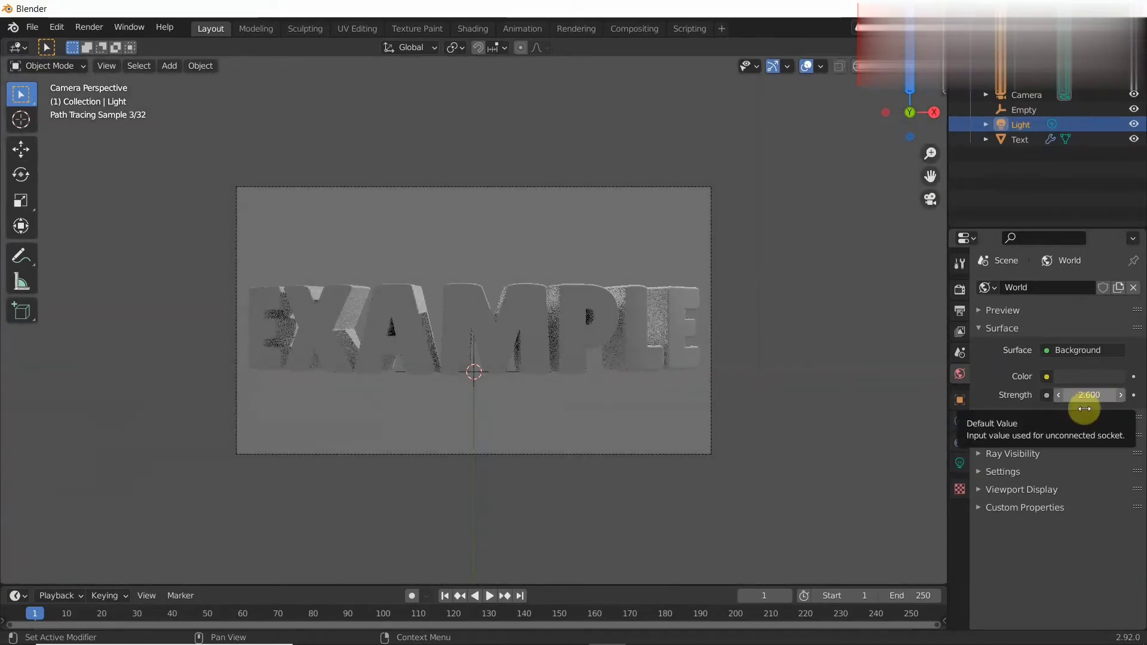
Step: With the EXAMPLE text selected, enable Film Transparent, then show the text's Material Properties
left_click(1020, 138)
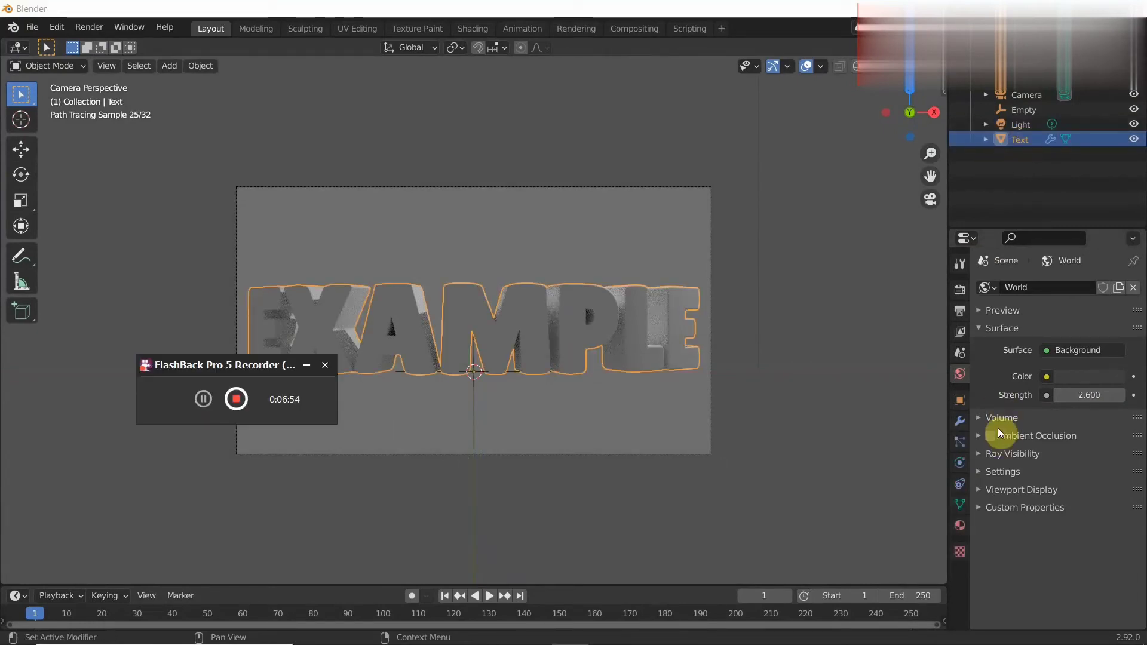
left_click(959, 291)
scroll(1051, 437, "down", 2)
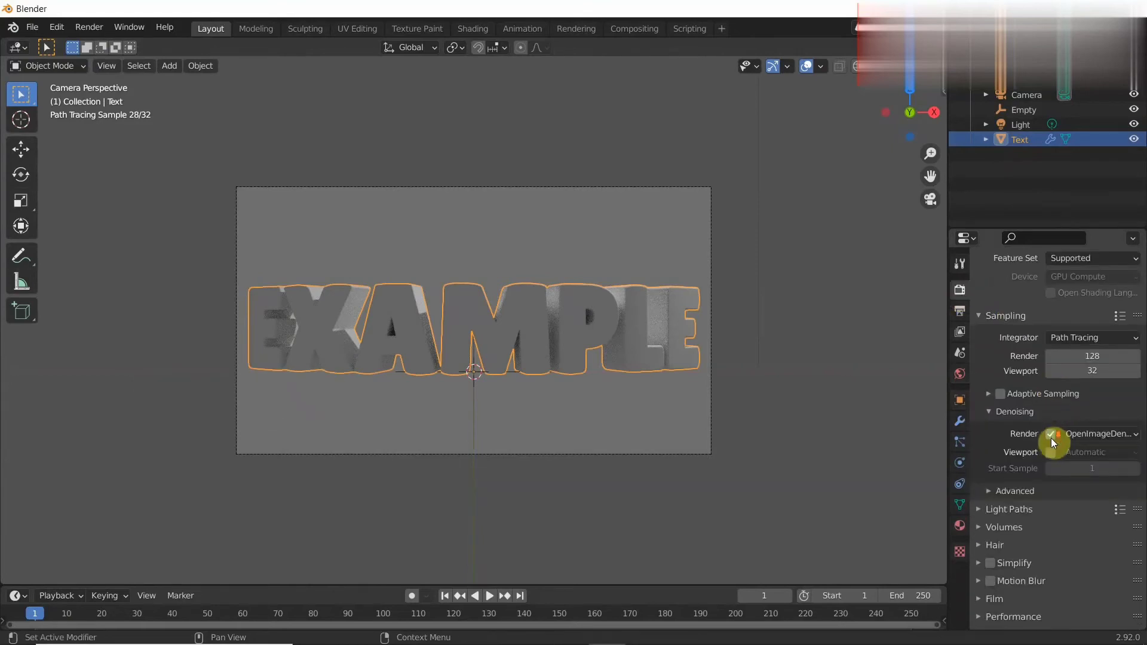
scroll(1016, 474, "down", 3)
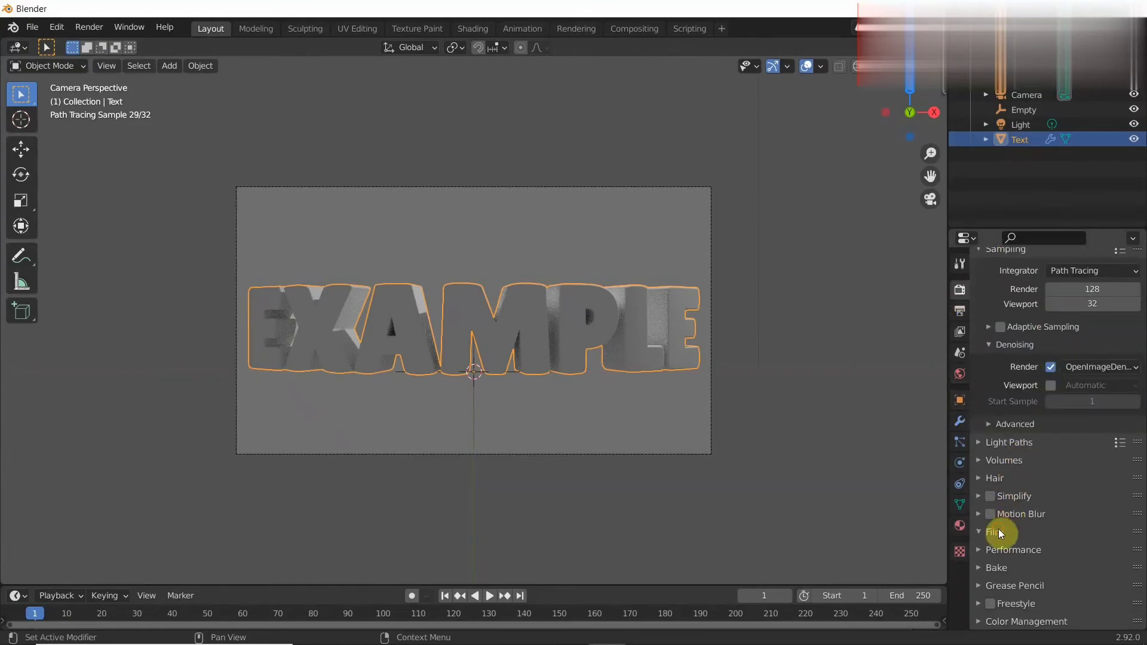
left_click(999, 531)
scroll(998, 529, "down", 3)
left_click(1000, 566)
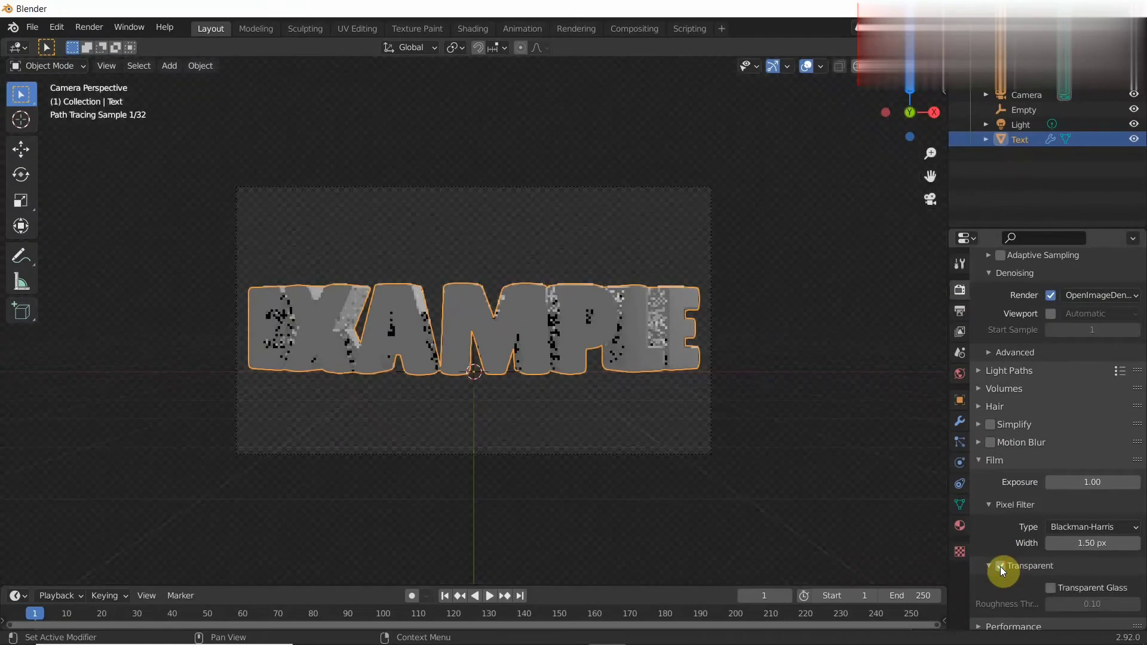
left_click(960, 526)
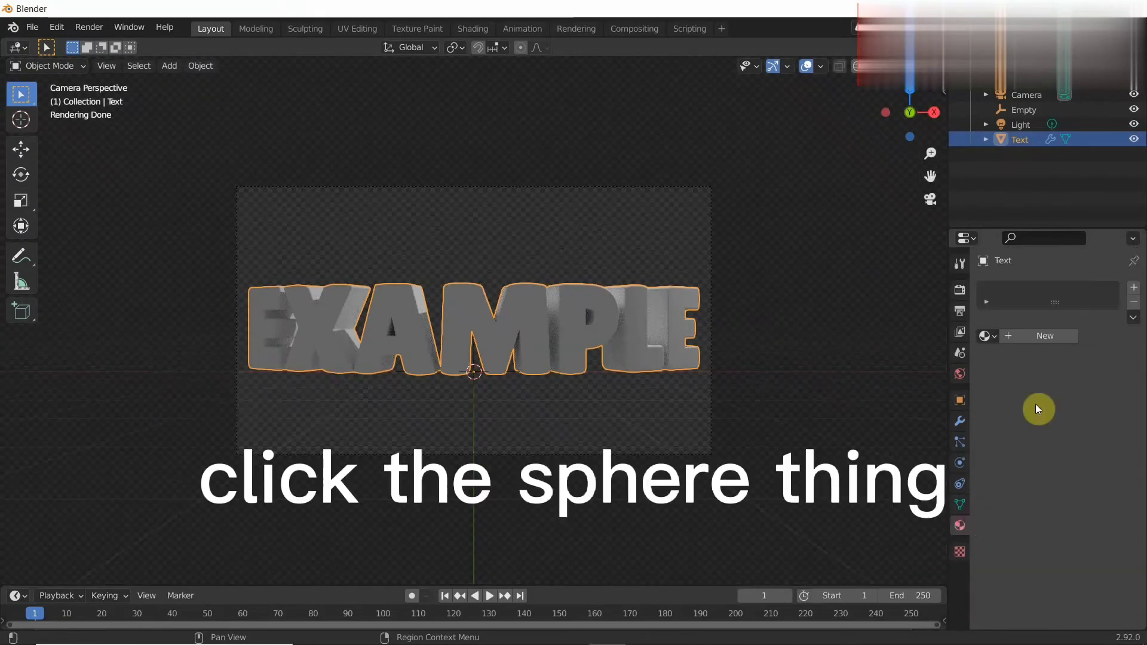
Step: Add a new material to the text with Metallic about 0.917 and Specular 0
left_click(1044, 337)
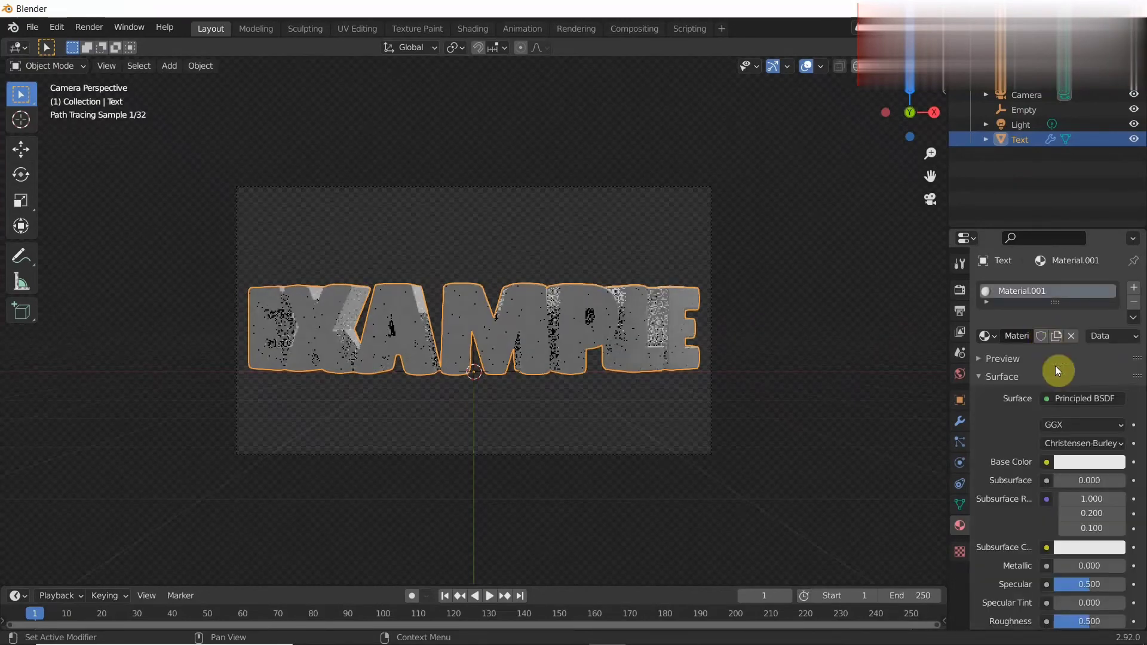
scroll(1054, 368, "down", 3)
scroll(1054, 369, "down", 1)
scroll(1054, 368, "down", 2)
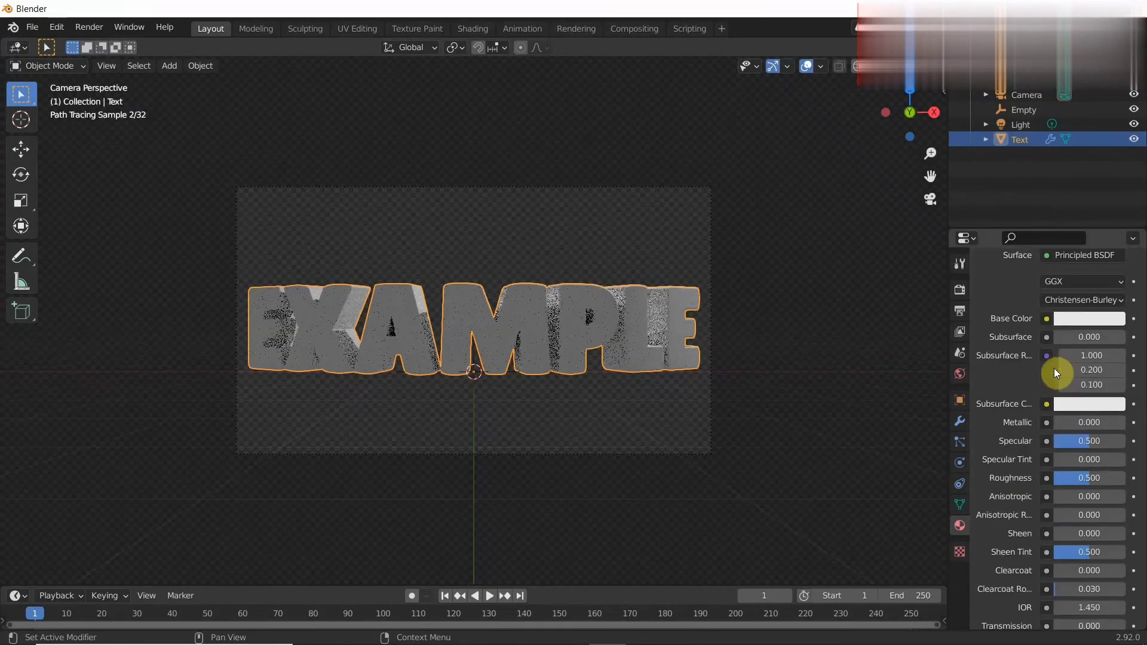
left_click_drag(1085, 426, 1099, 426)
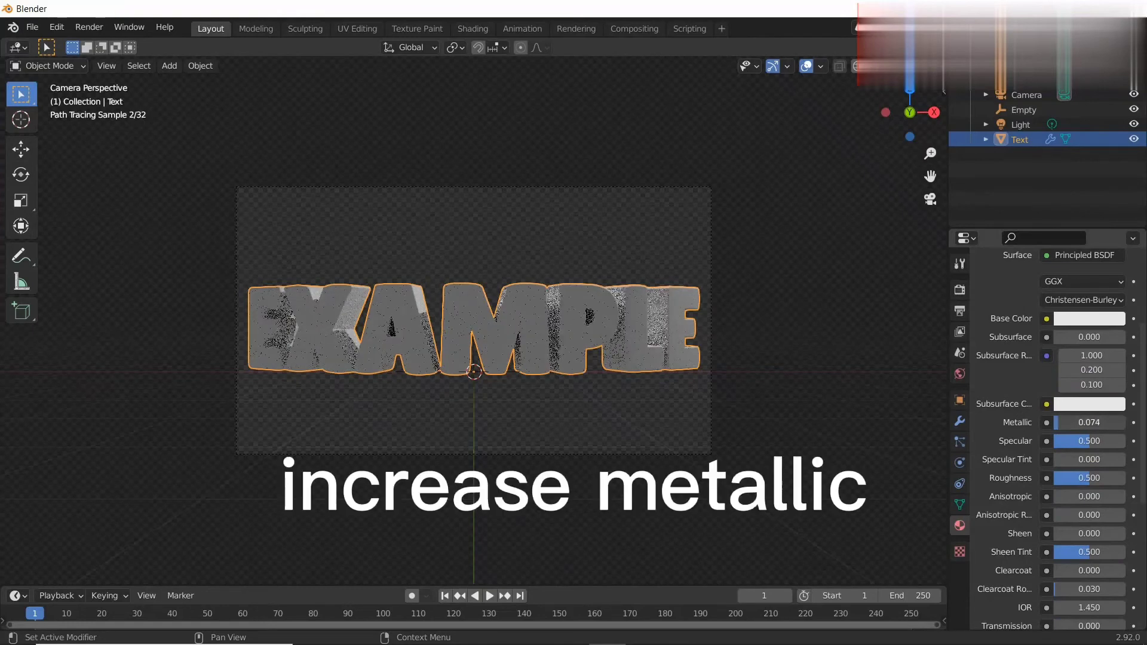
mouse_move(1089, 422)
left_mouse_down()
mouse_move(1112, 422)
mouse_move(1100, 422)
left_mouse_up()
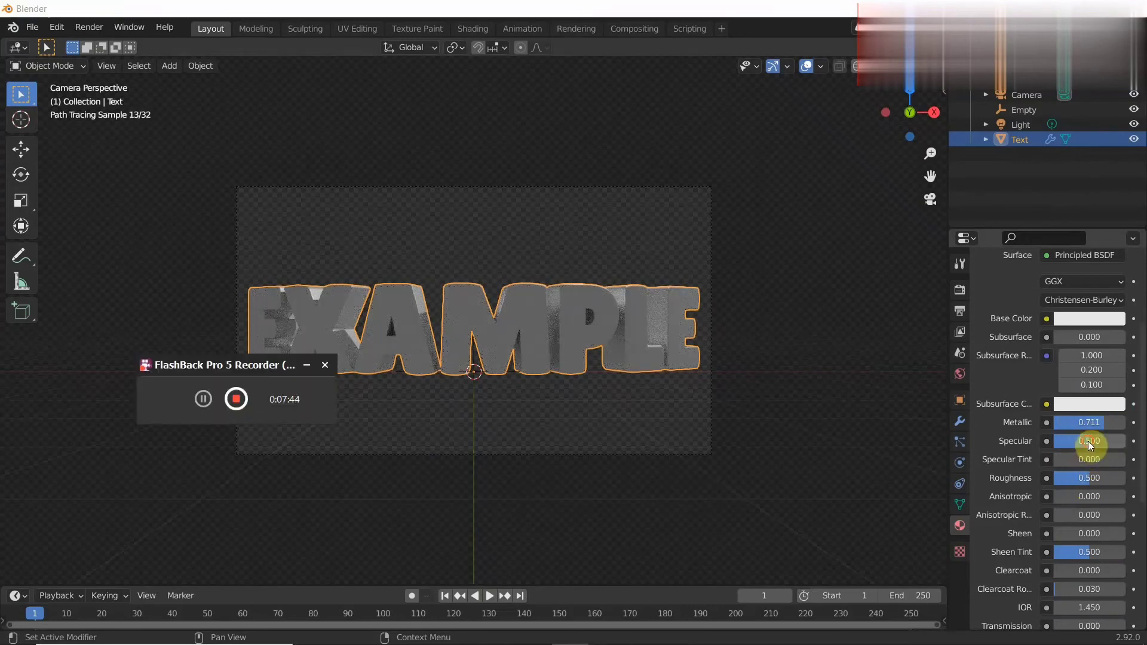
key("BackSpace")
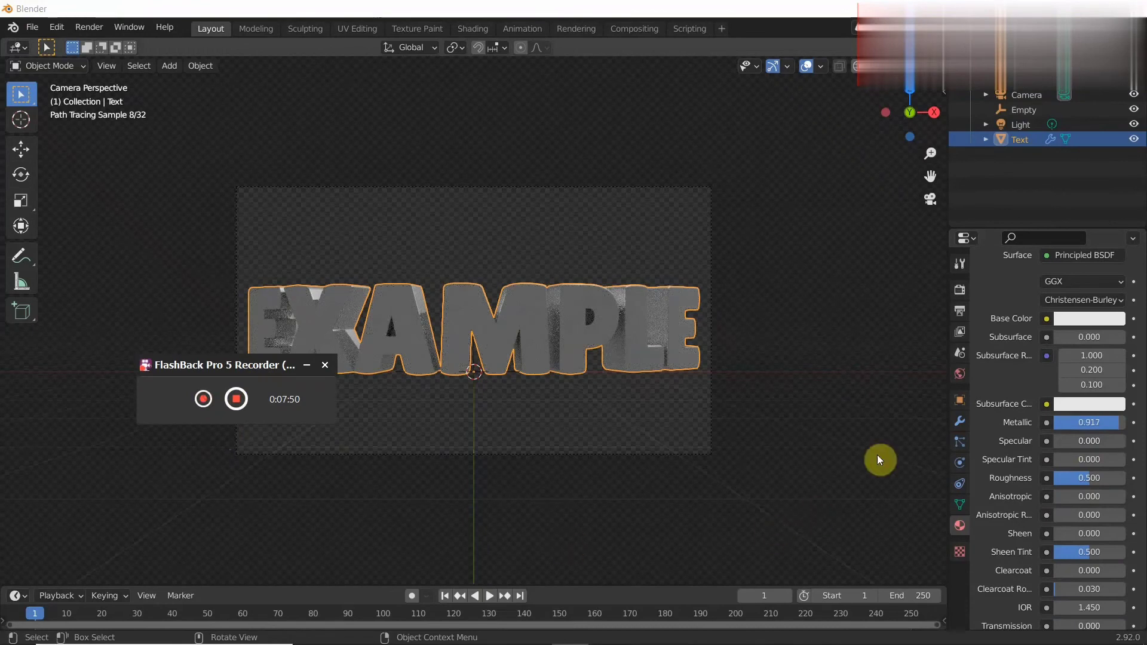
Step: Make the Base Color gold-yellow (hue 0.116) and lower Roughness to 0.269
left_click(1095, 324)
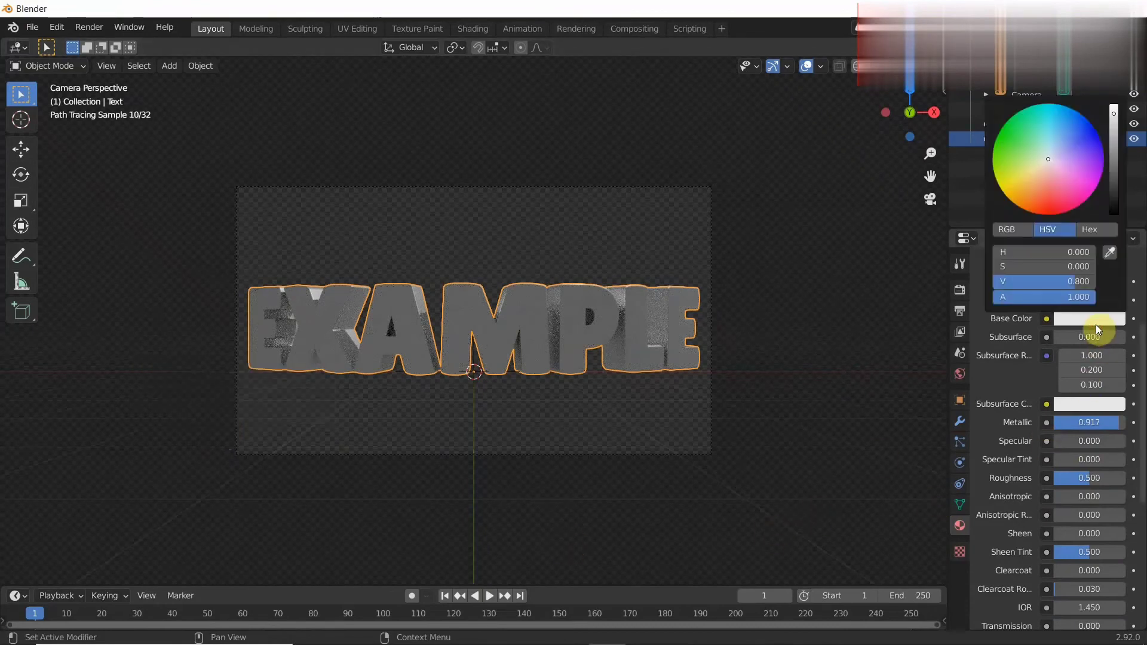
left_click_drag(1051, 161, 1000, 187)
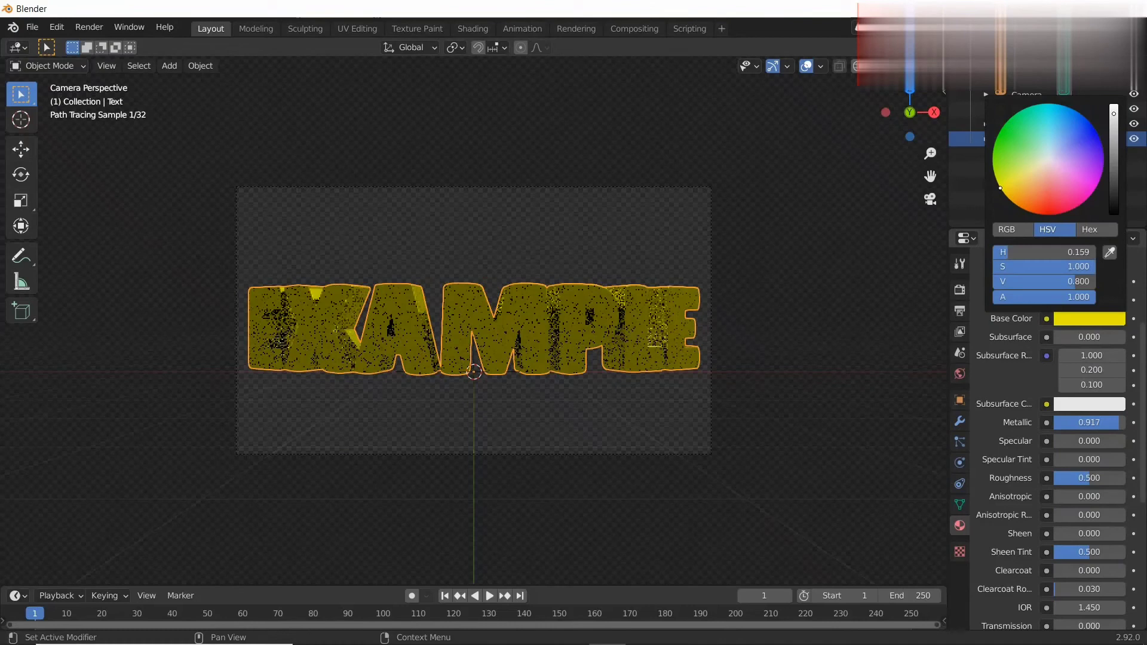
left_click(1053, 250)
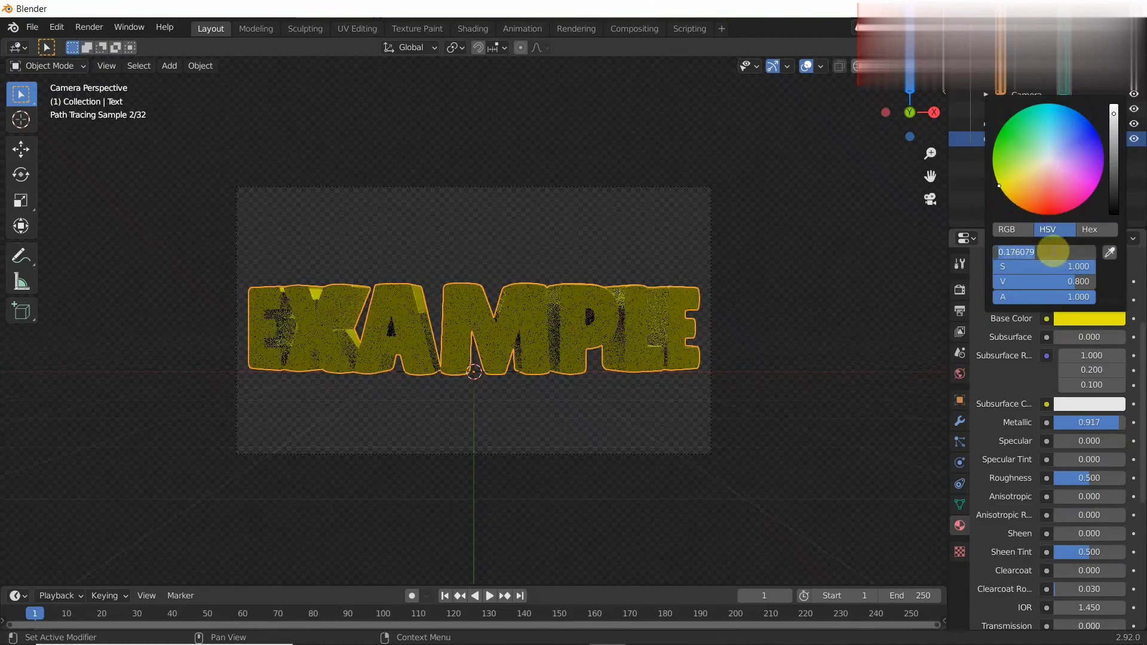
type("0.")
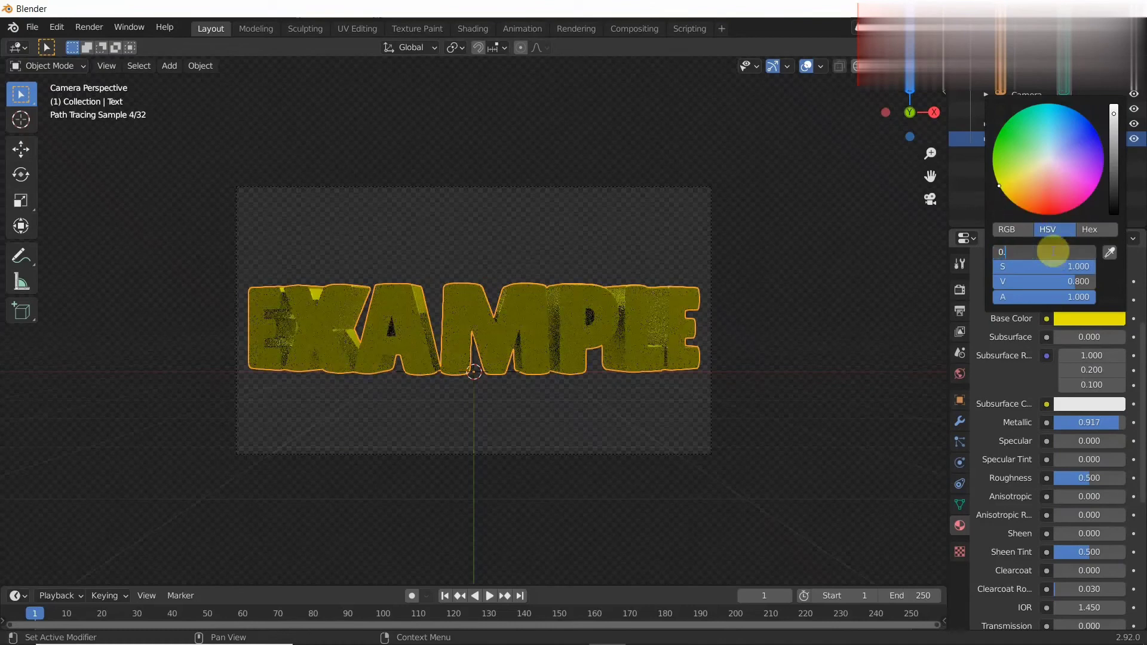
type("116")
key("Return")
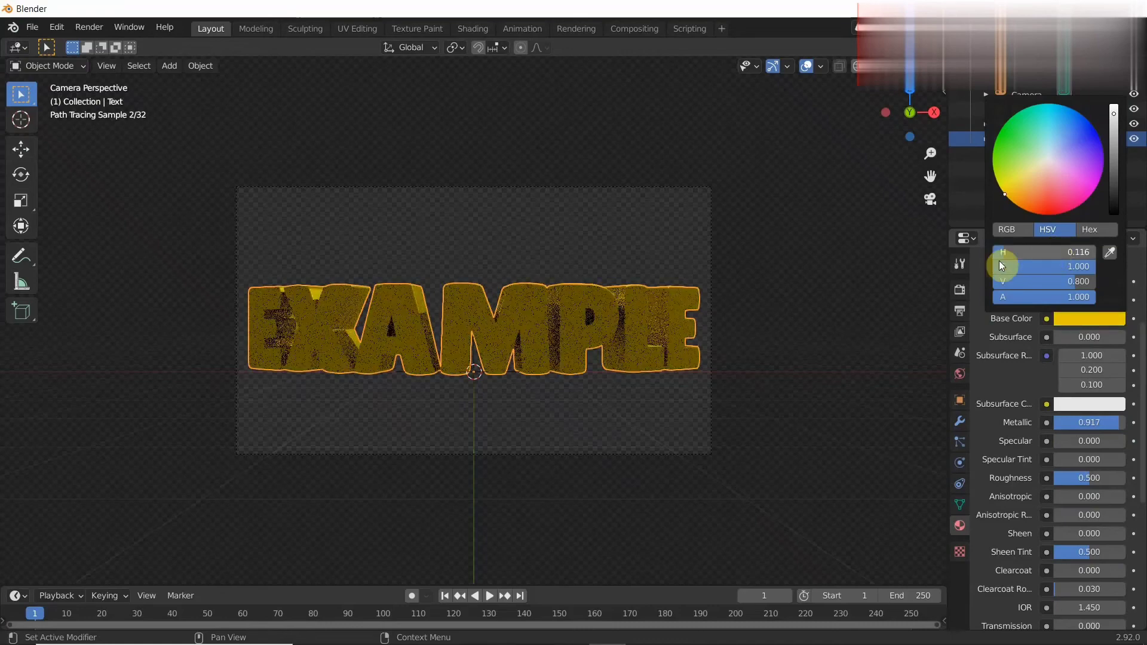
left_click(1077, 281)
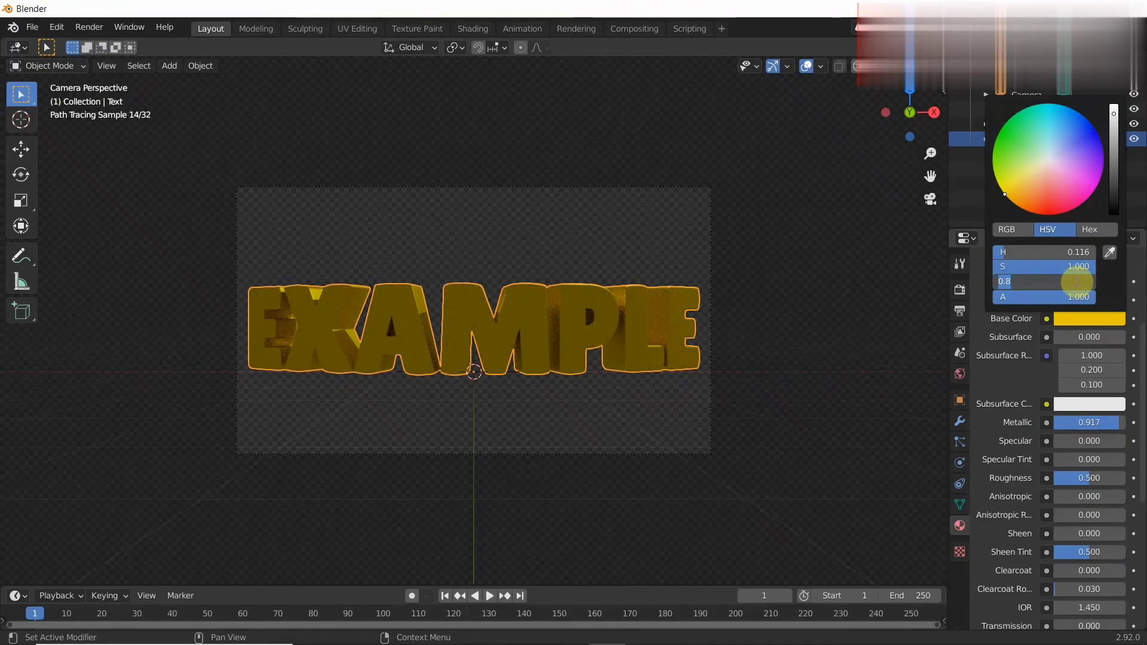
type("0.")
type("00")
type("6")
key("Return")
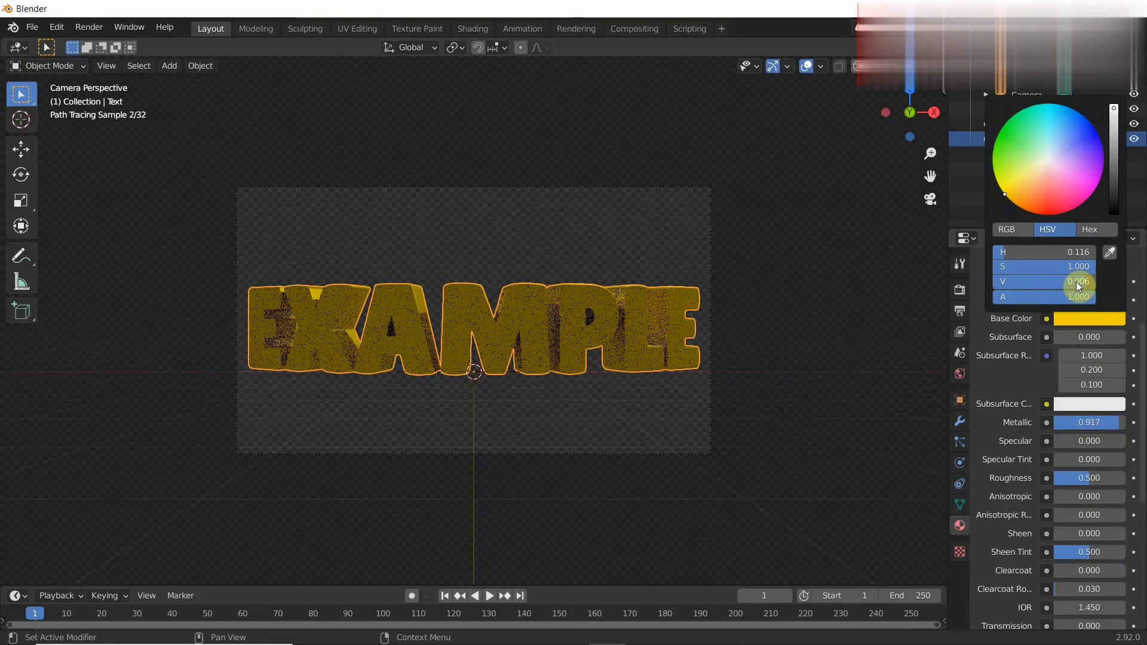
left_click(1100, 318)
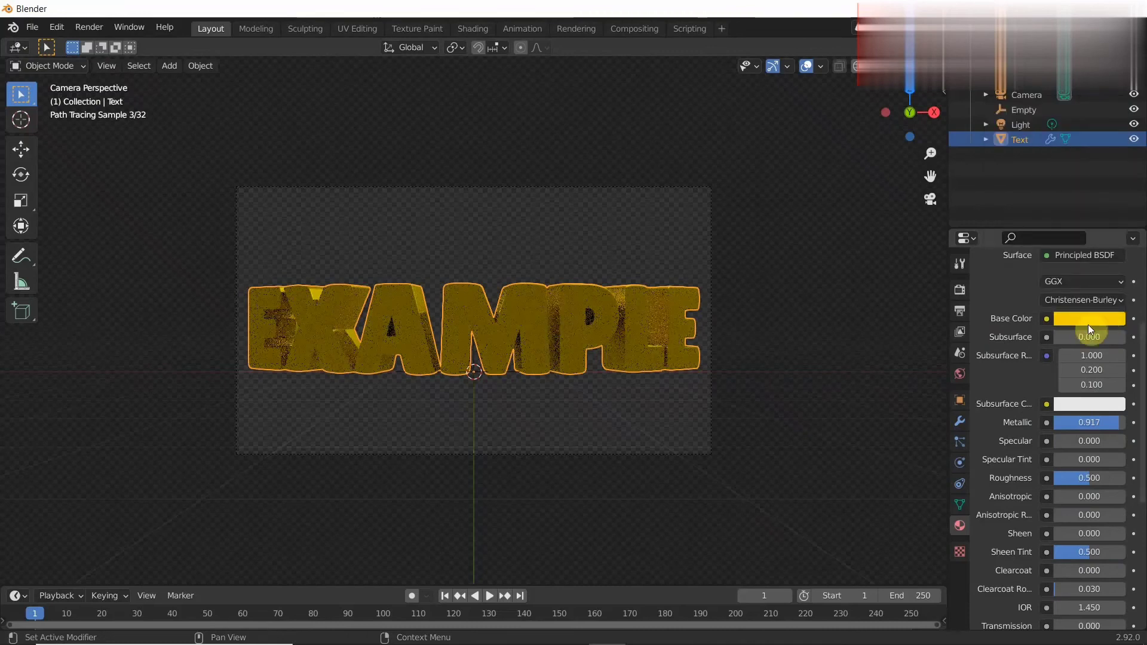
left_click_drag(1089, 478, 1055, 478)
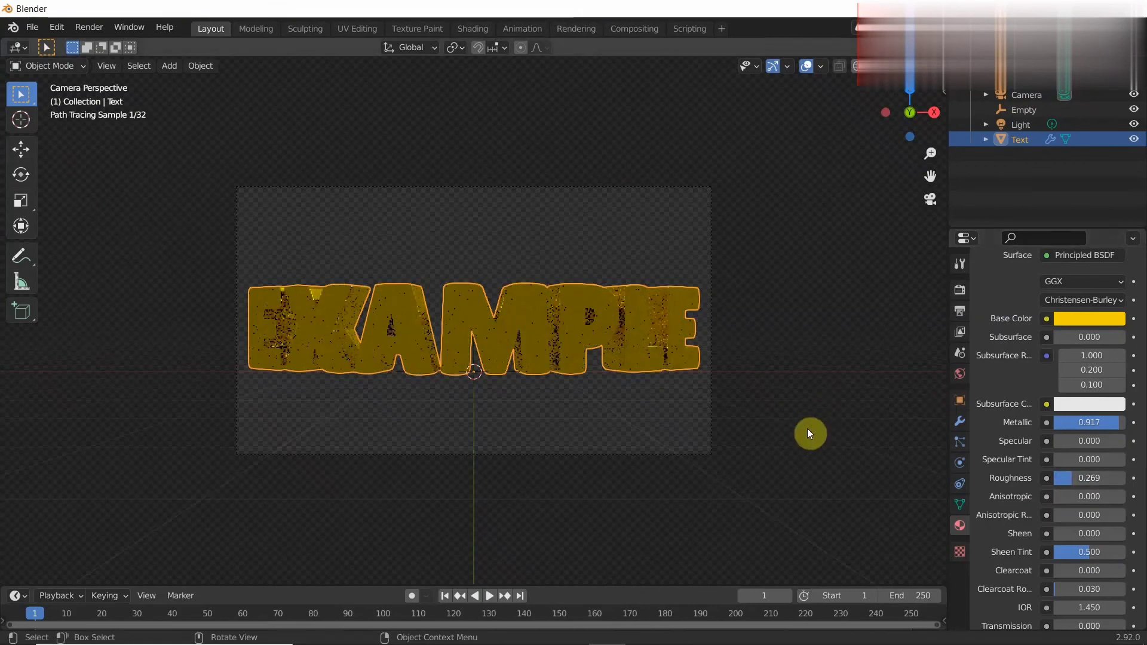
Step: Raise the Film Exposure in Render Properties to 2.05
left_click(958, 291)
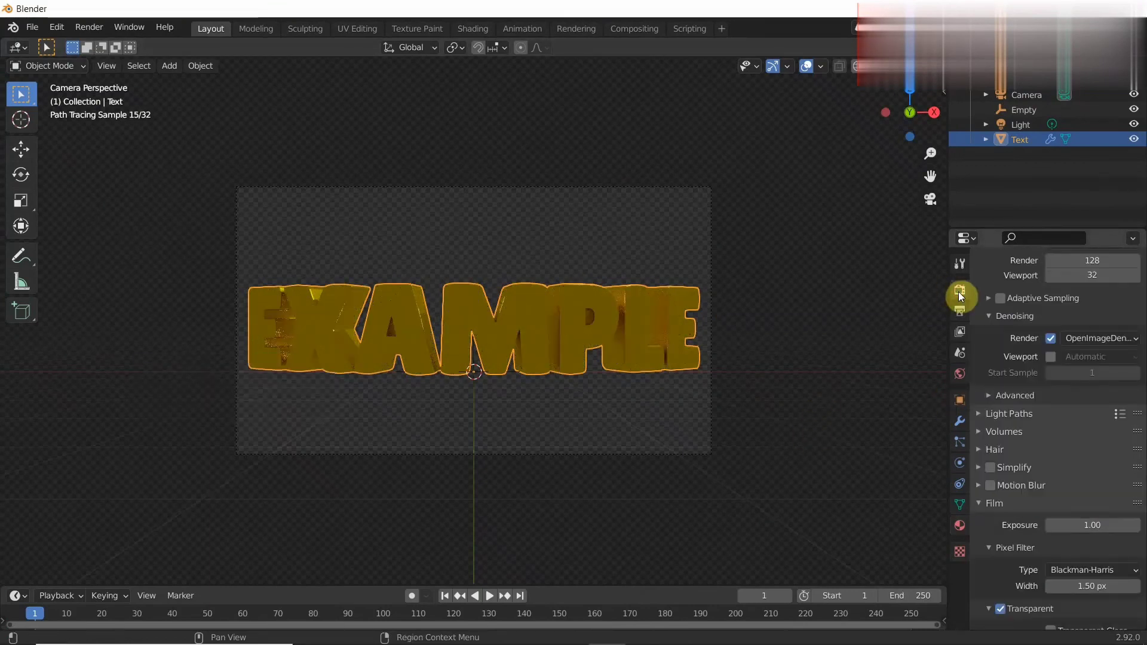
left_click_drag(1088, 526, 1108, 525)
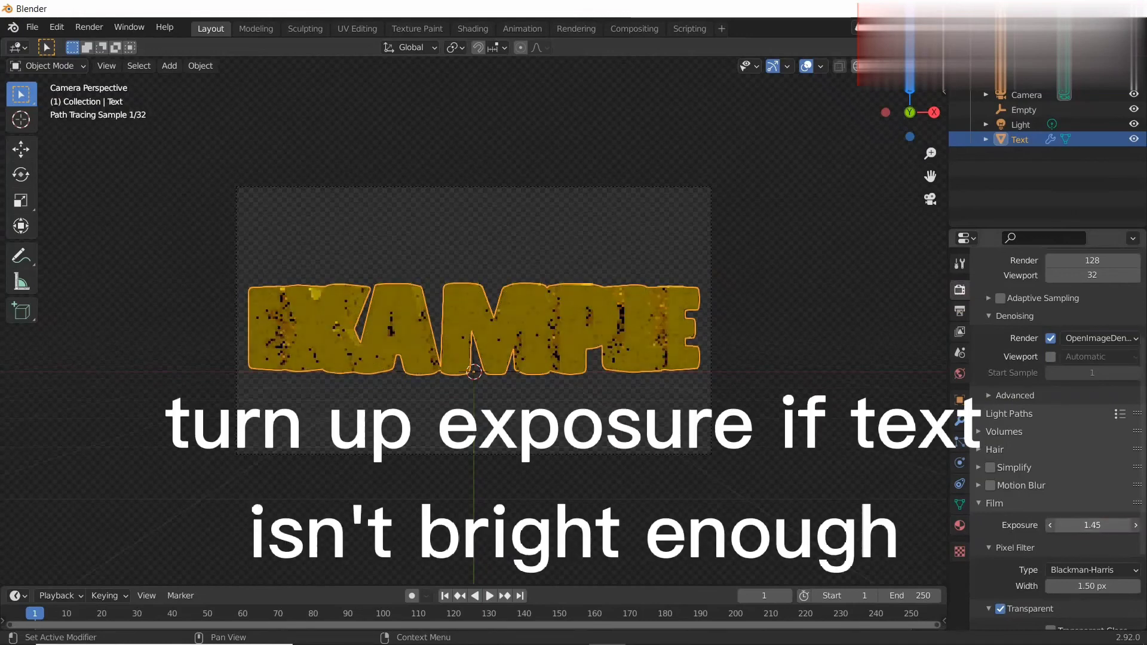
left_click_drag(1088, 526, 1098, 532)
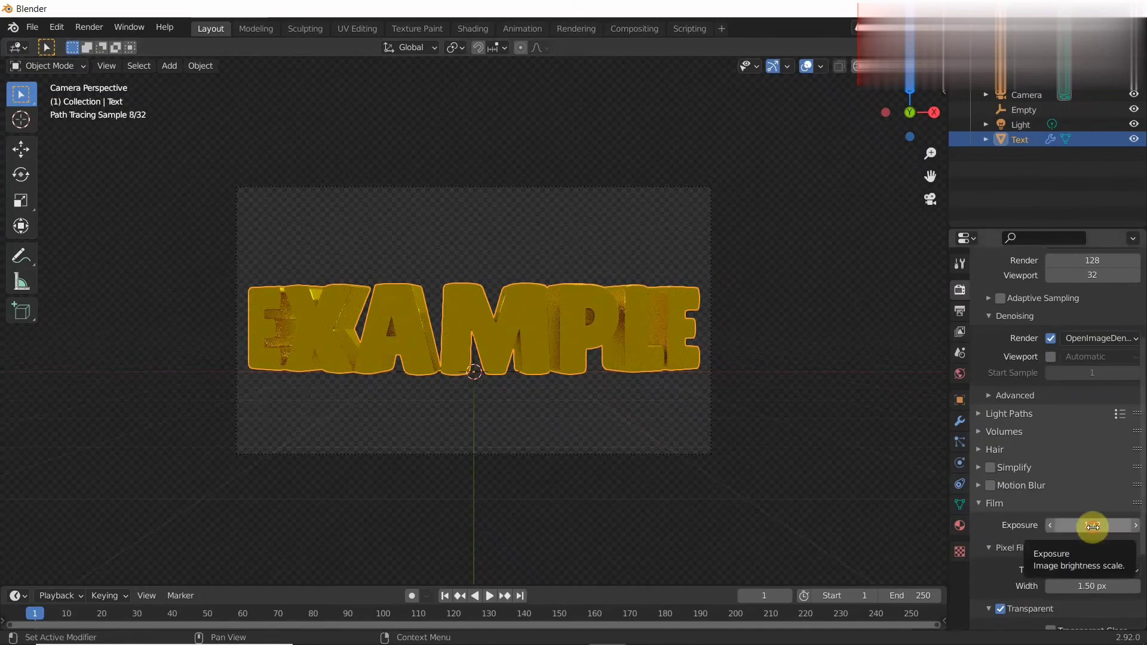
left_click_drag(1092, 524, 1113, 525)
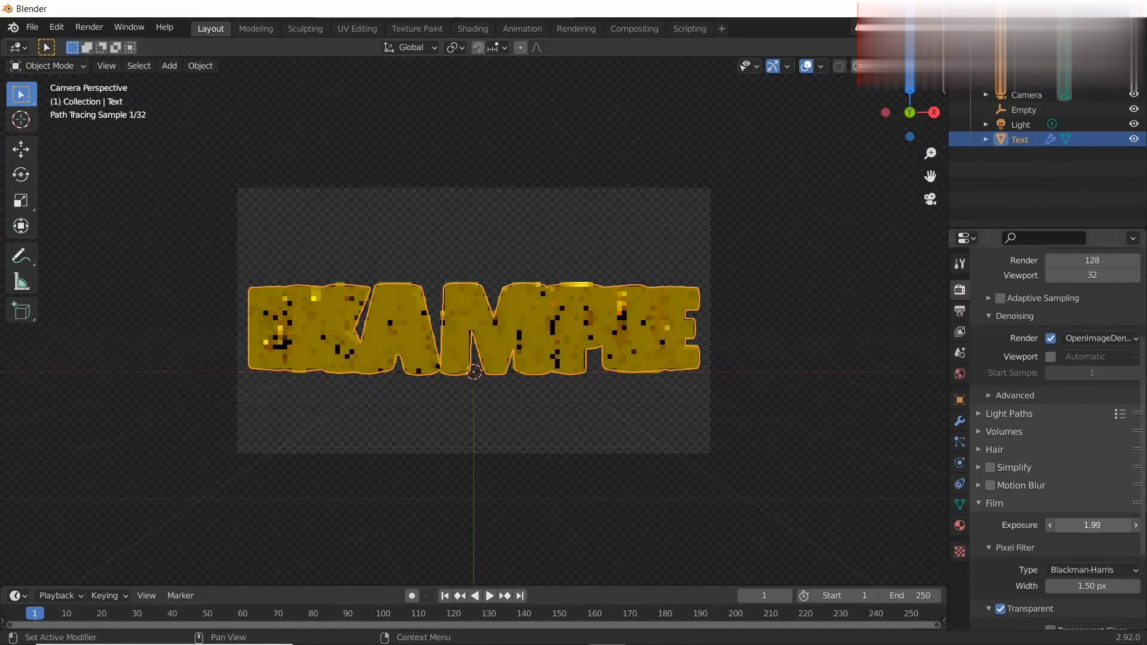
left_click(88, 28)
Step: Render the final image and bring up Save As for the render result
left_click(105, 45)
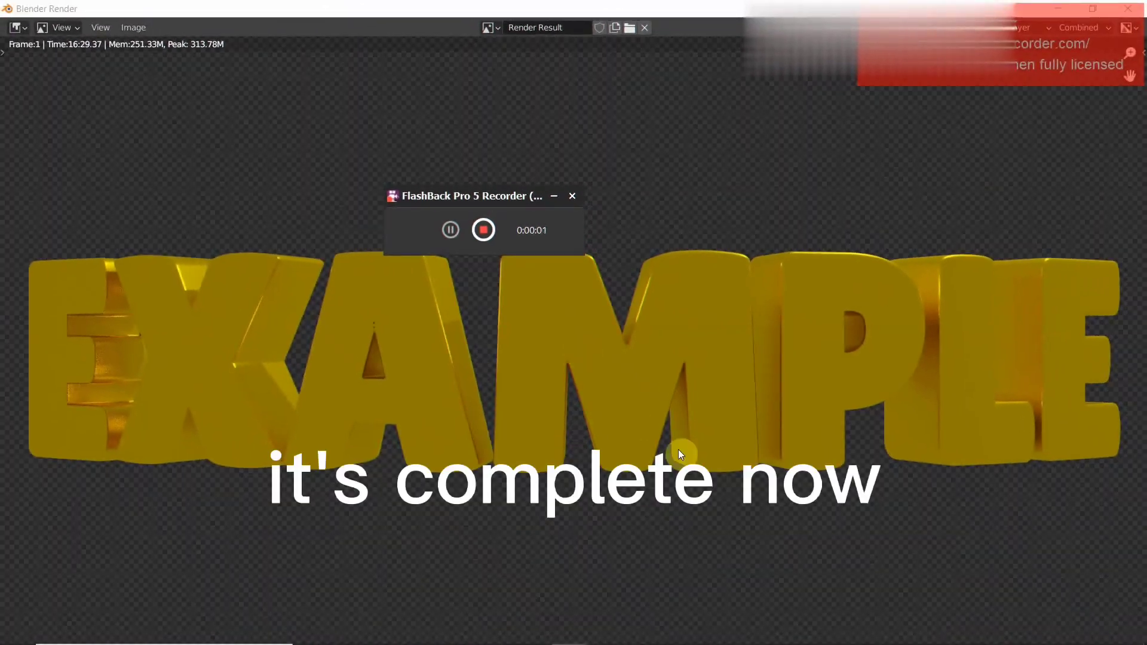
left_click(129, 27)
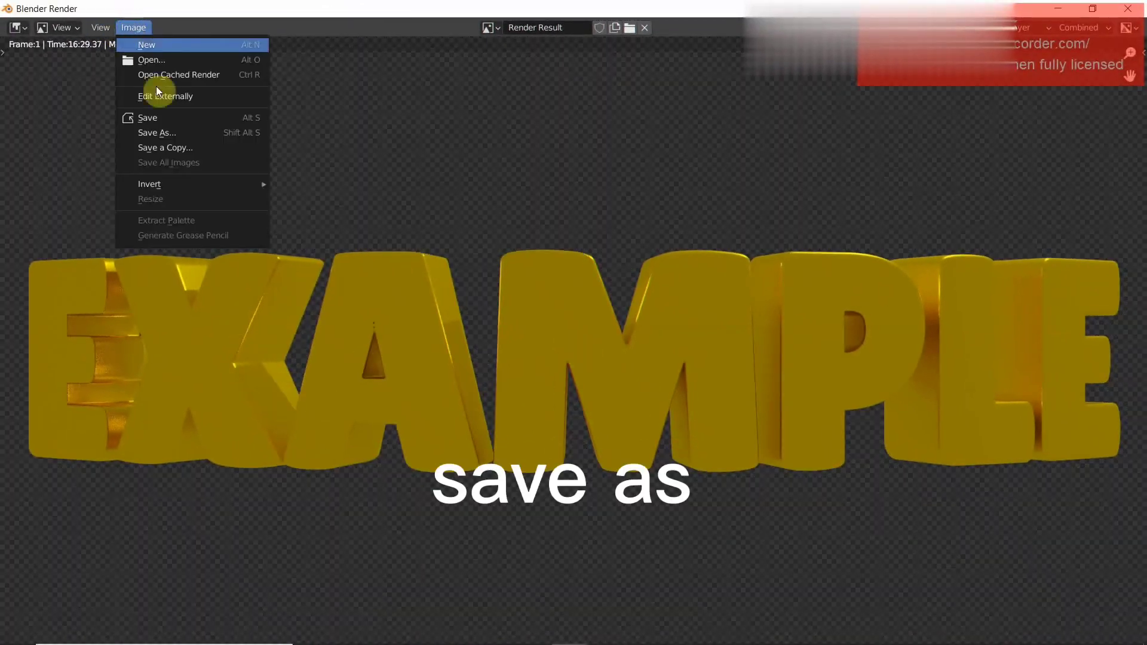
left_click(169, 132)
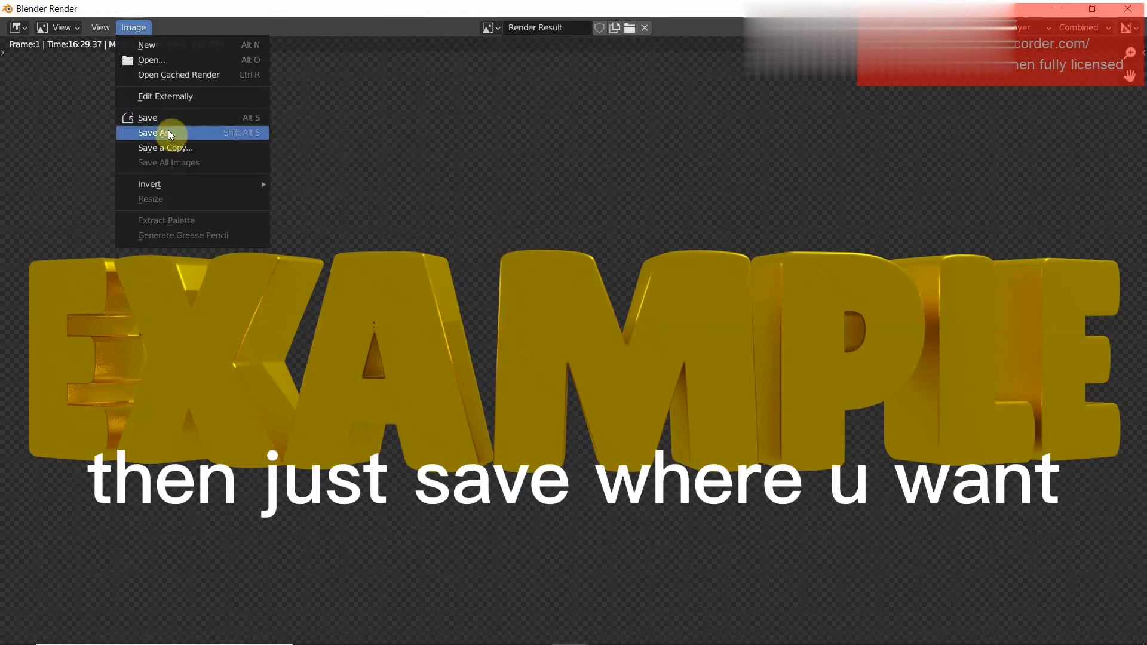